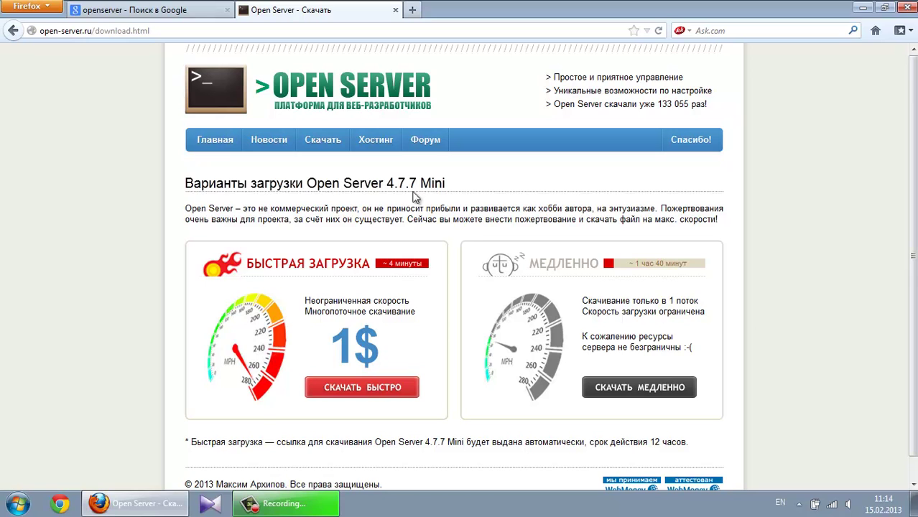
Open the Загрузки folder at C: > Пользователи > user folder in Windows Explorer
left_click(862, 7)
double_click(24, 25)
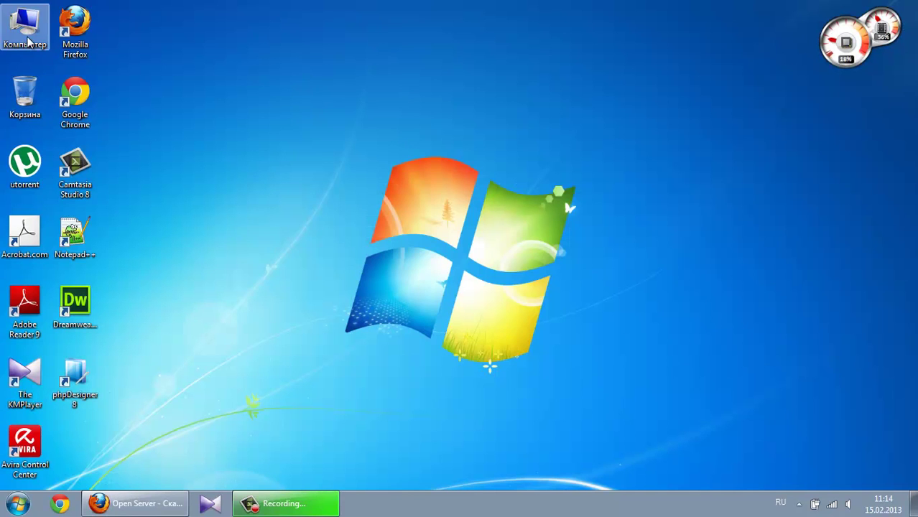
double_click(390, 144)
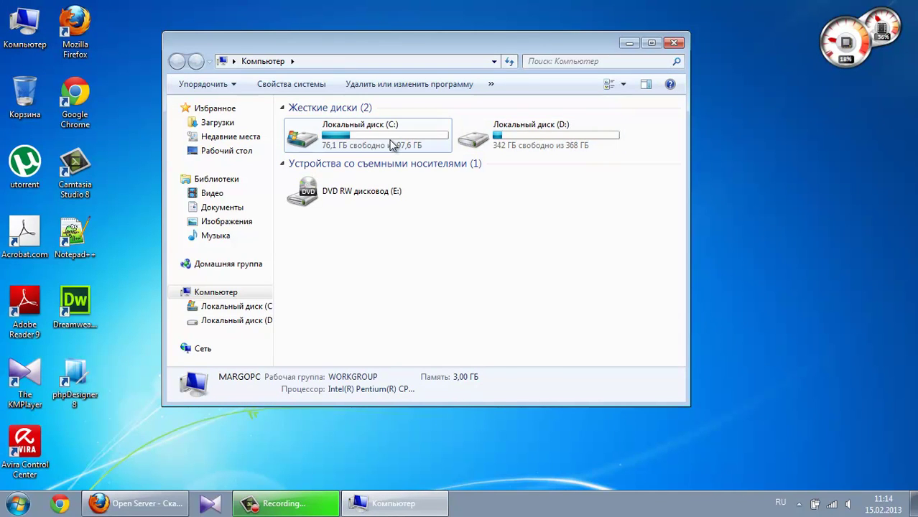
double_click(329, 181)
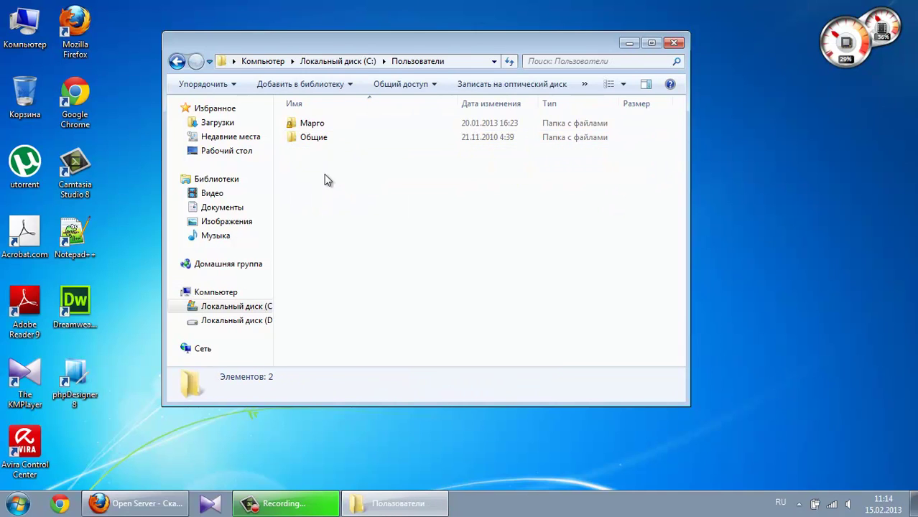
double_click(317, 123)
left_click(323, 124)
double_click(323, 124)
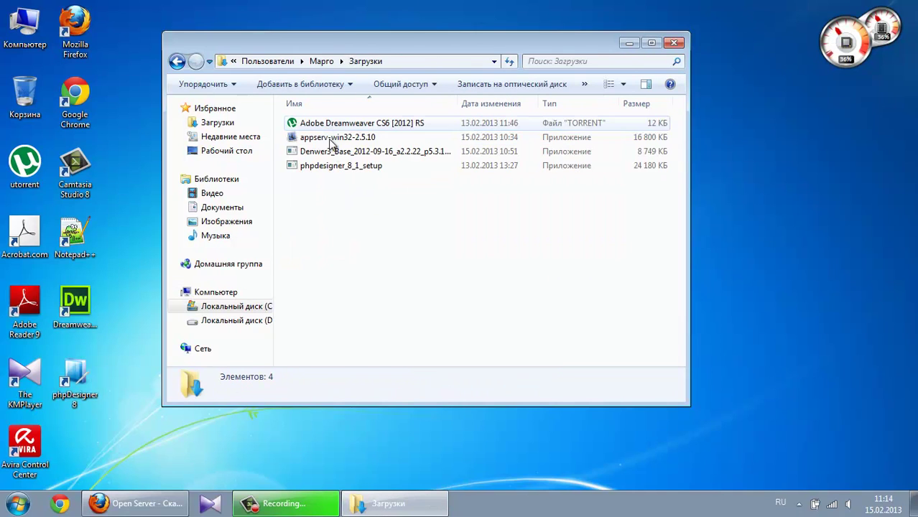
Look over the appserv-win32-2.5.10 and Denwer3 installers, then return to Firefox
left_click(353, 137)
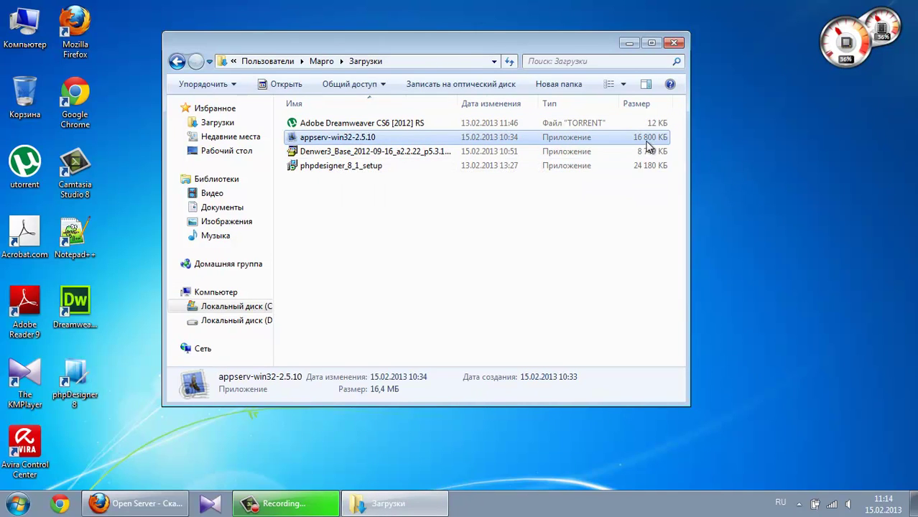
left_click(597, 151)
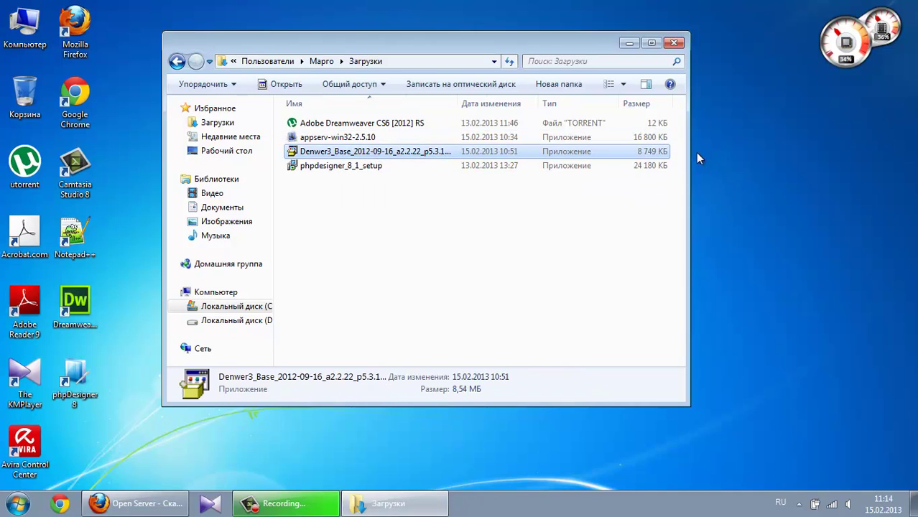
left_click(628, 44)
key("alt+Tab")
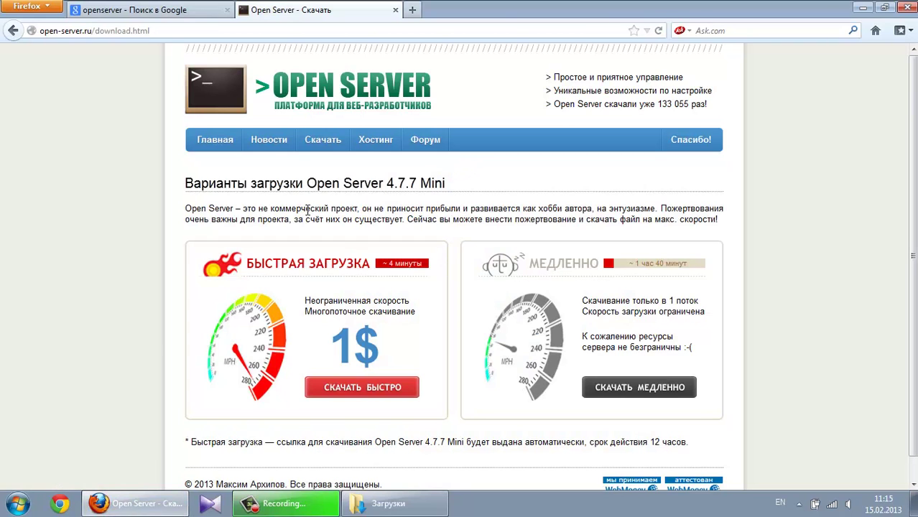
Save the free open_server_4_7_7_mini.exe (77,1 МБ) via СКАЧАТЬ МЕДЛЕННО
scroll(447, 217, "down", 1)
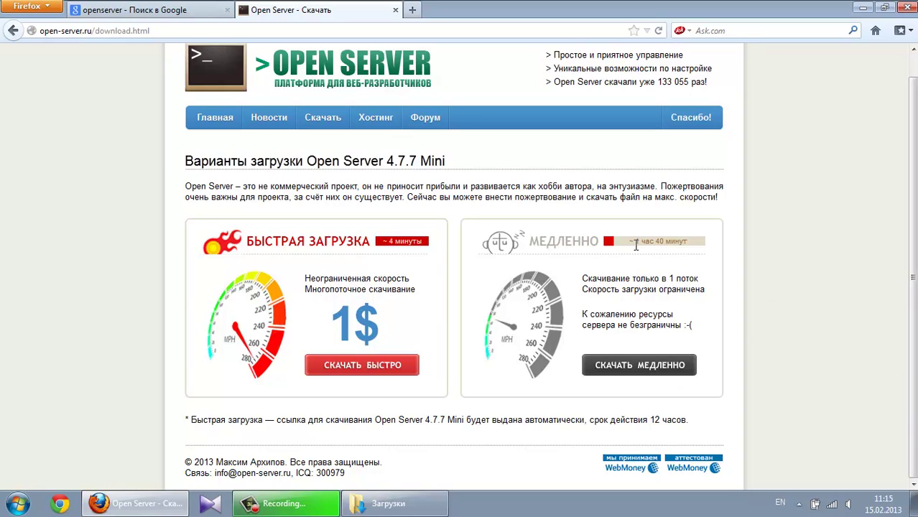
left_click(646, 368)
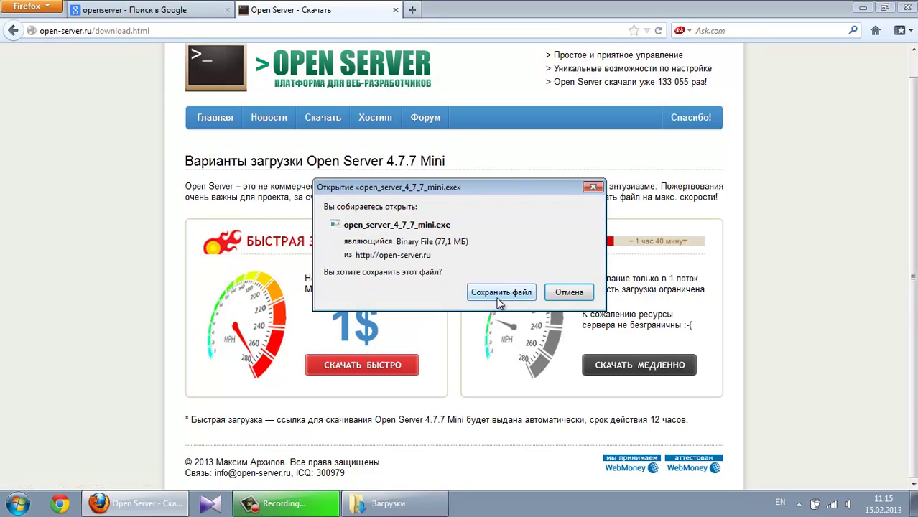
left_click(500, 293)
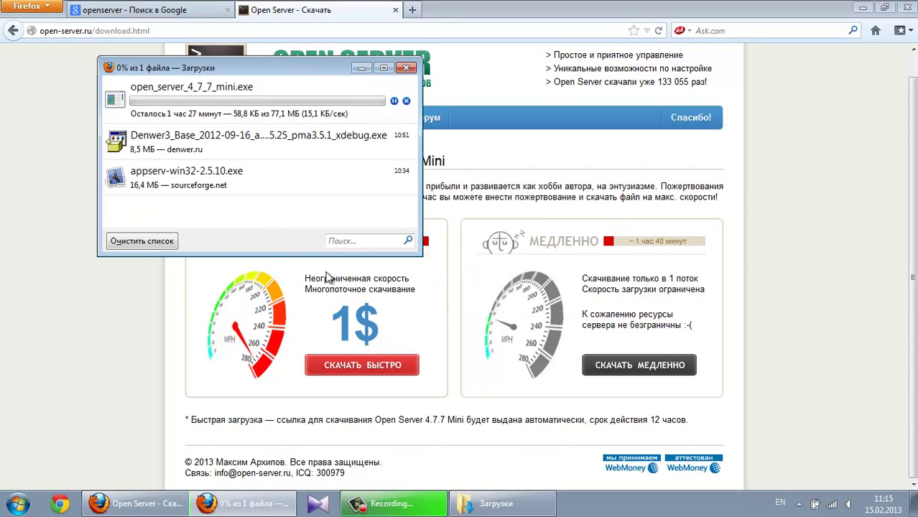
left_click(290, 109)
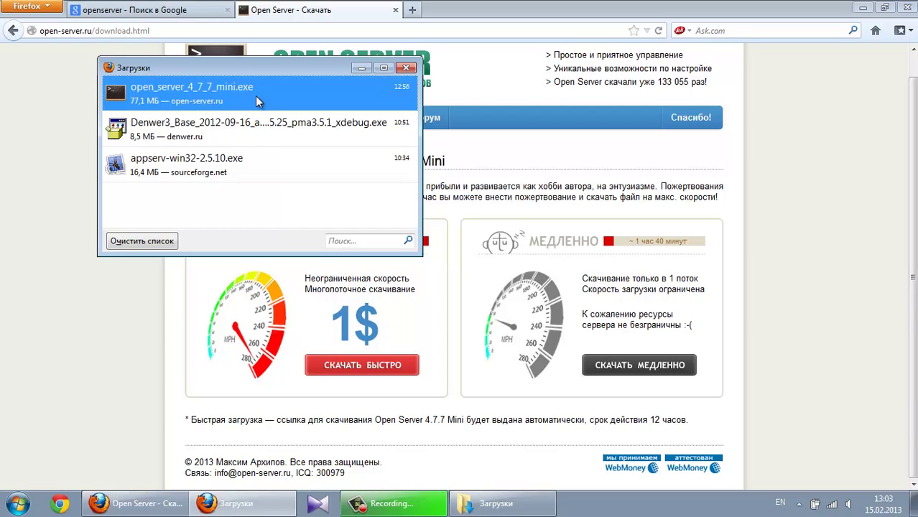
Run open_server_4_7_7_mini.exe and extract it to Локальный диск (D:)
double_click(255, 96)
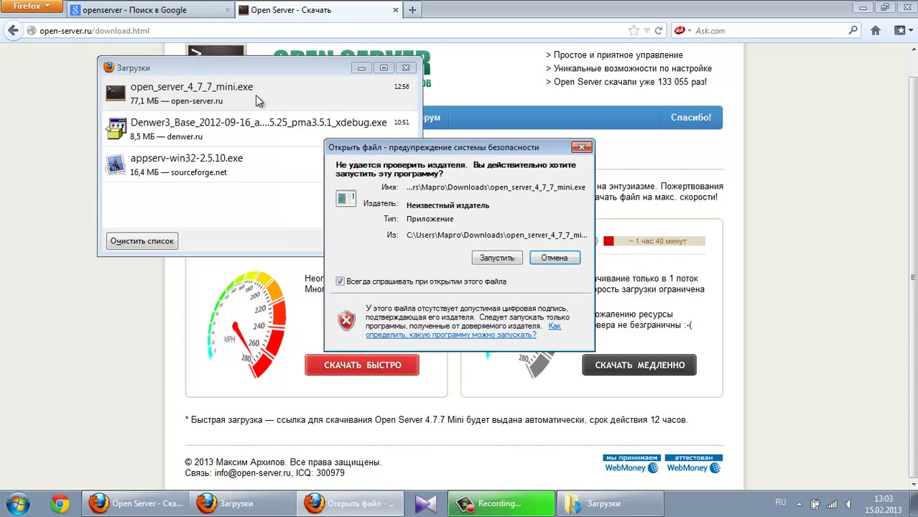
left_click_drag(445, 147, 443, 119)
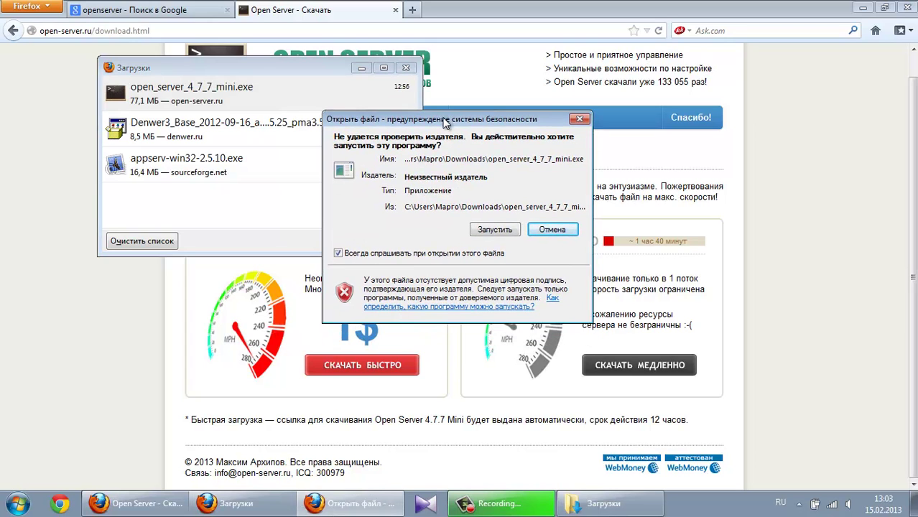
left_click(496, 231)
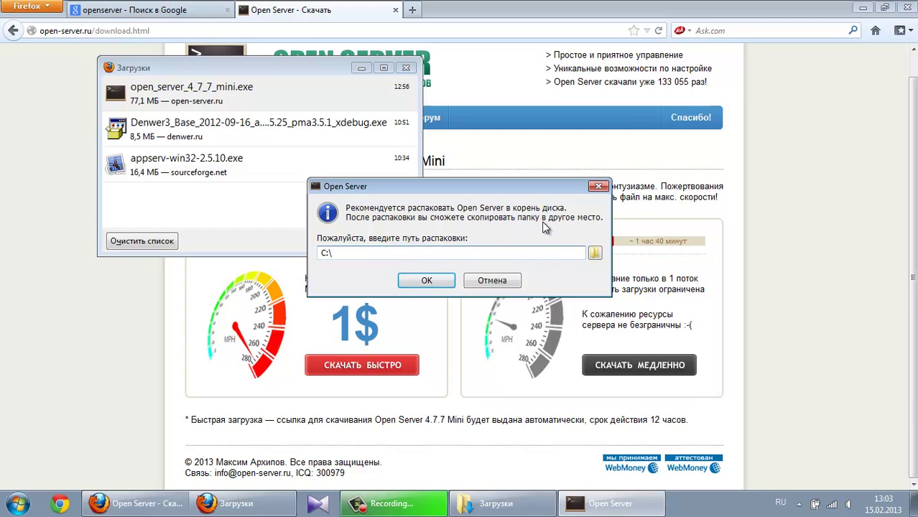
left_click(594, 256)
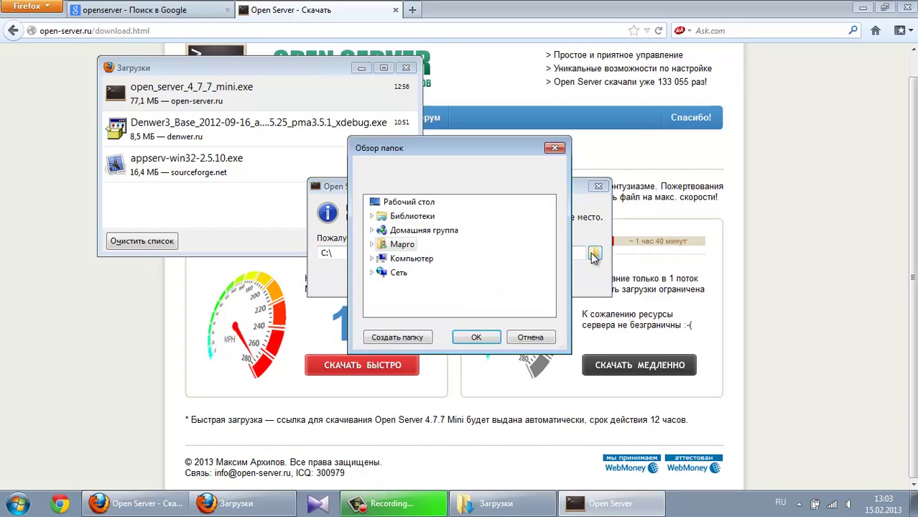
left_click(406, 265)
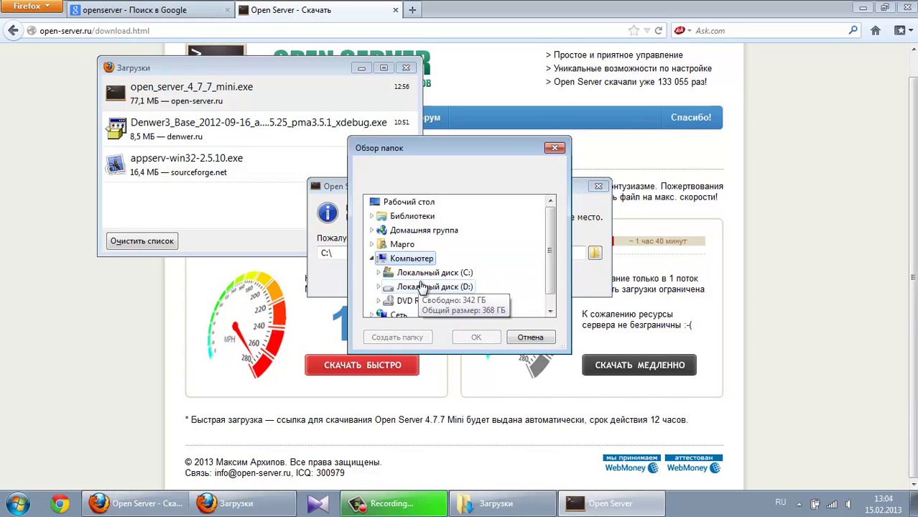
left_click(433, 287)
left_click(478, 341)
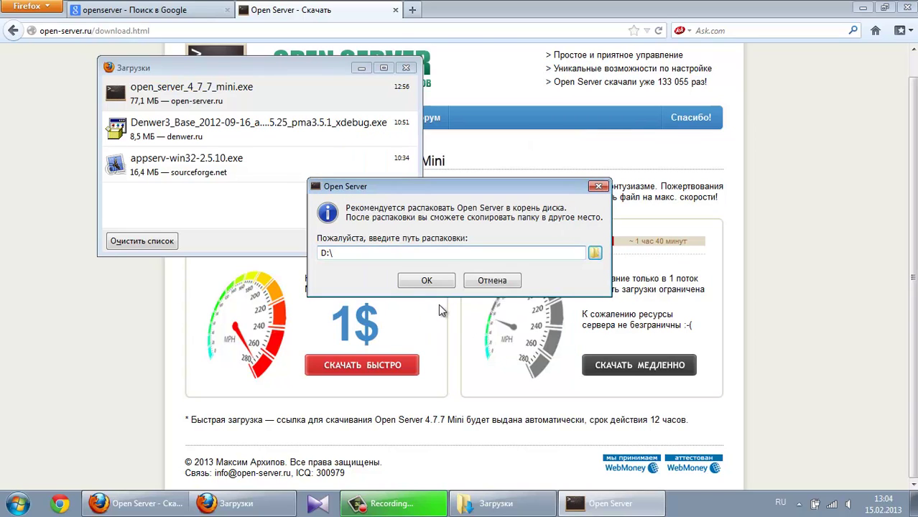
left_click(446, 281)
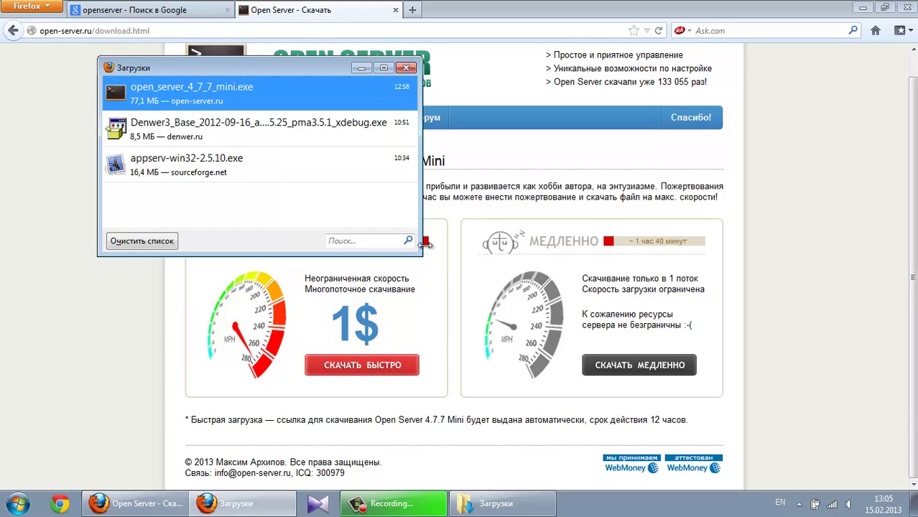
Close the downloads list and open D:\OpenServer, selecting the Open Server application
left_click(407, 69)
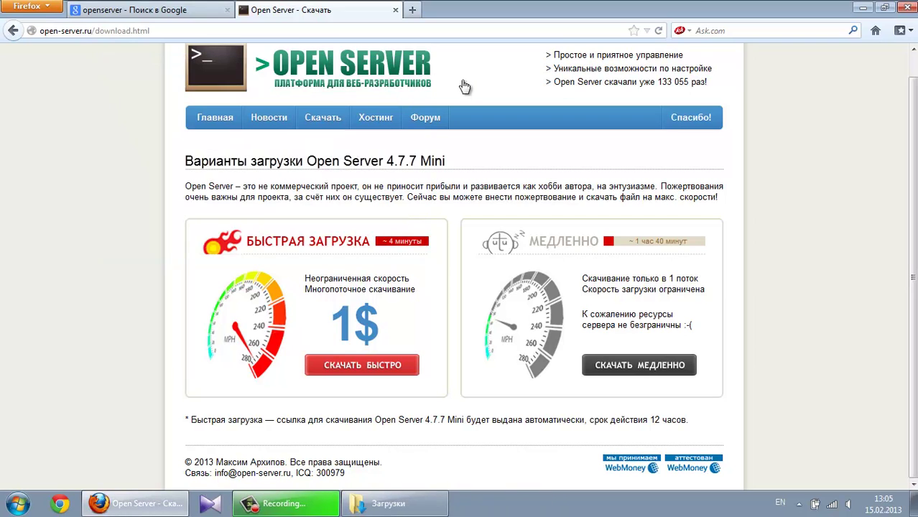
left_click(861, 8)
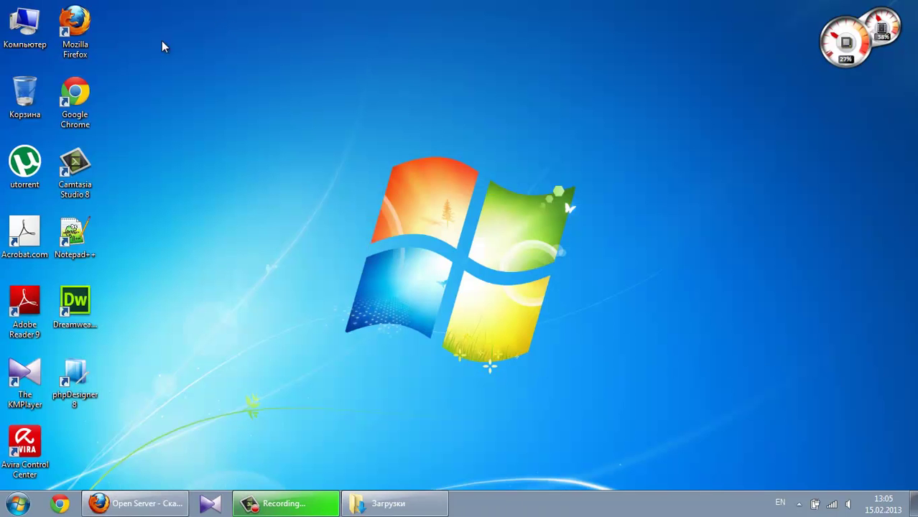
double_click(24, 27)
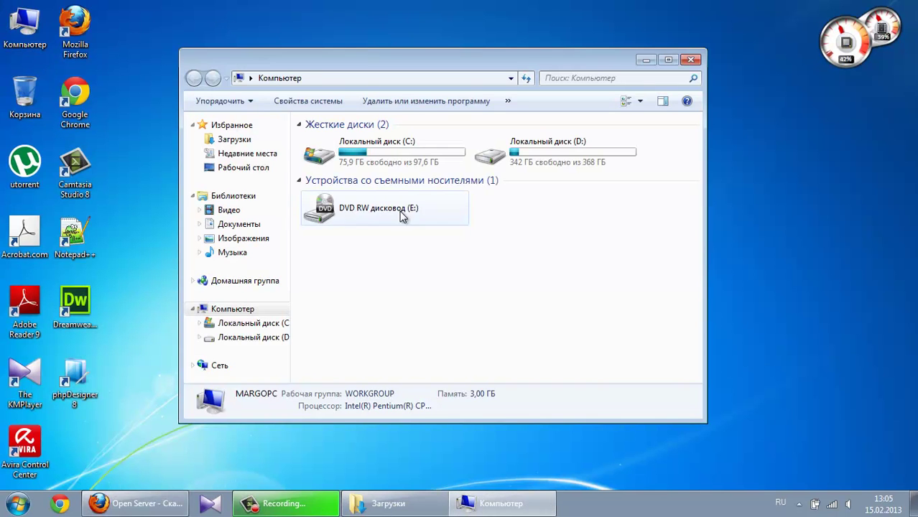
double_click(519, 144)
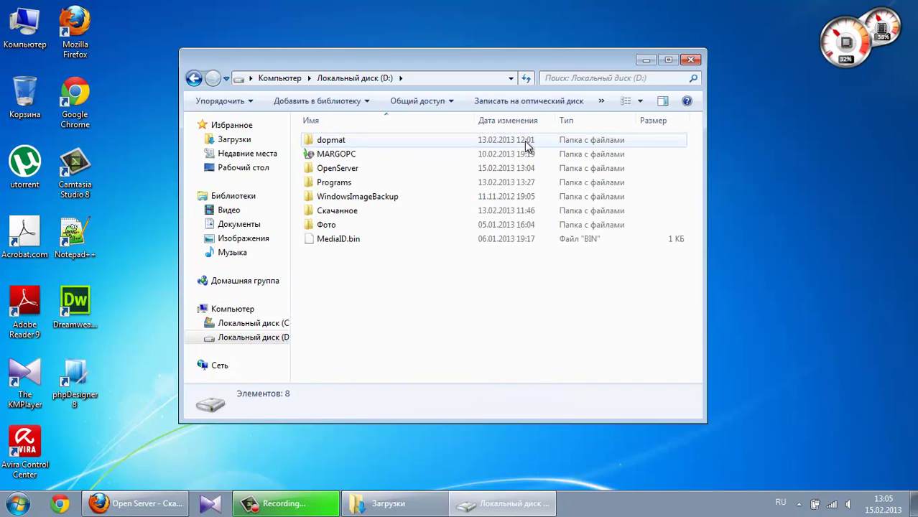
double_click(476, 175)
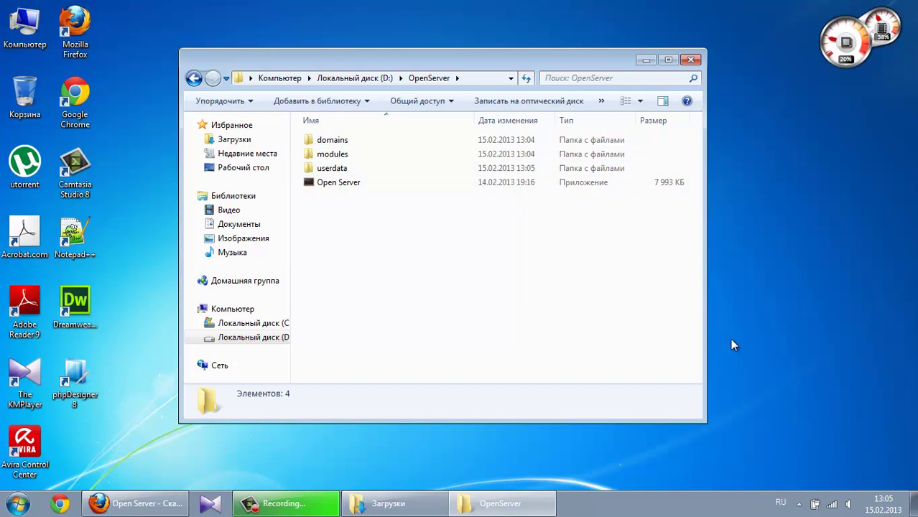
left_click(799, 506)
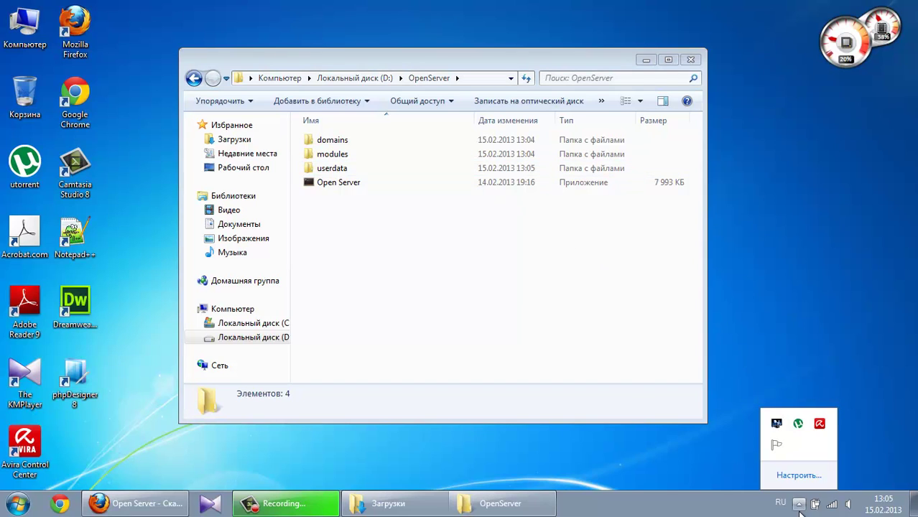
left_click(454, 336)
left_click(352, 183)
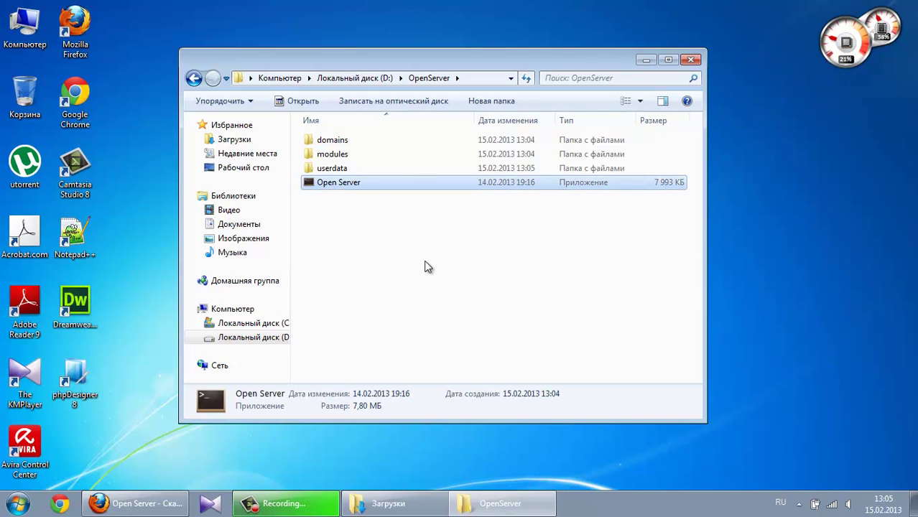
Launch Open Server in Russian and dismiss Avira's hosts-file alert
key("Return")
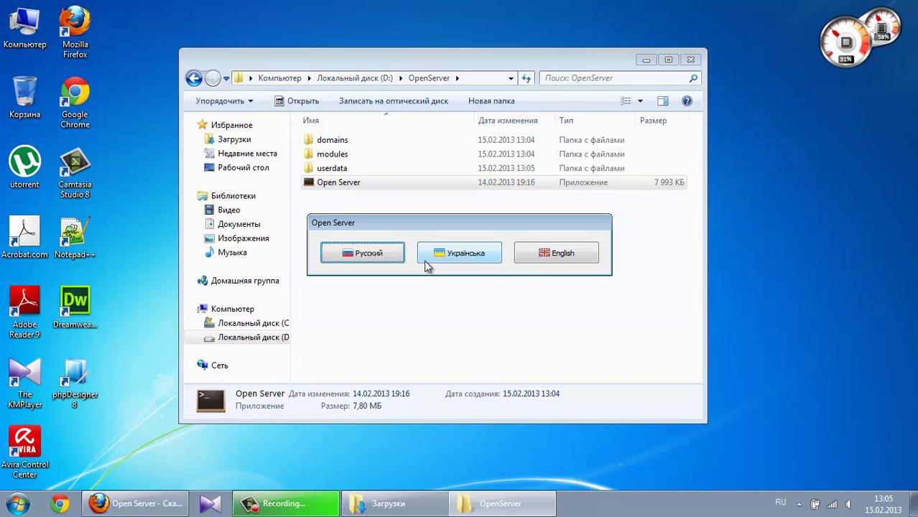
left_click(386, 259)
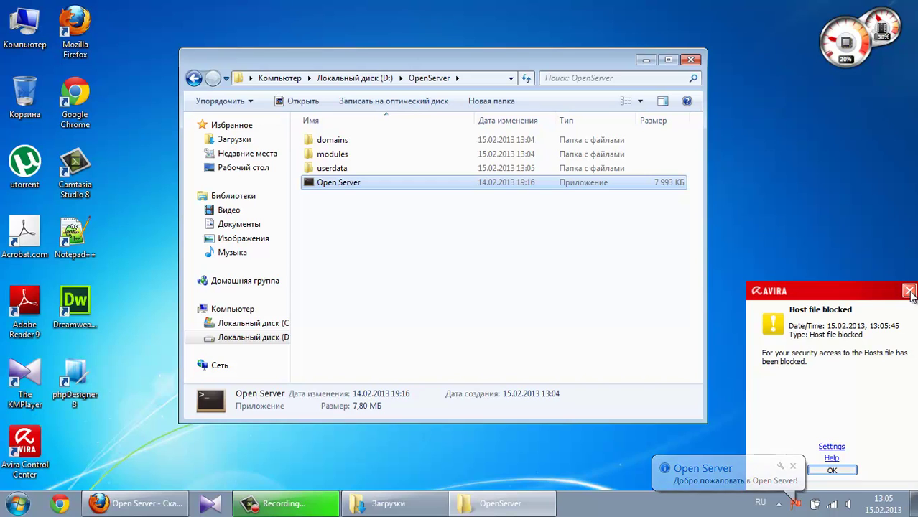
left_click(910, 291)
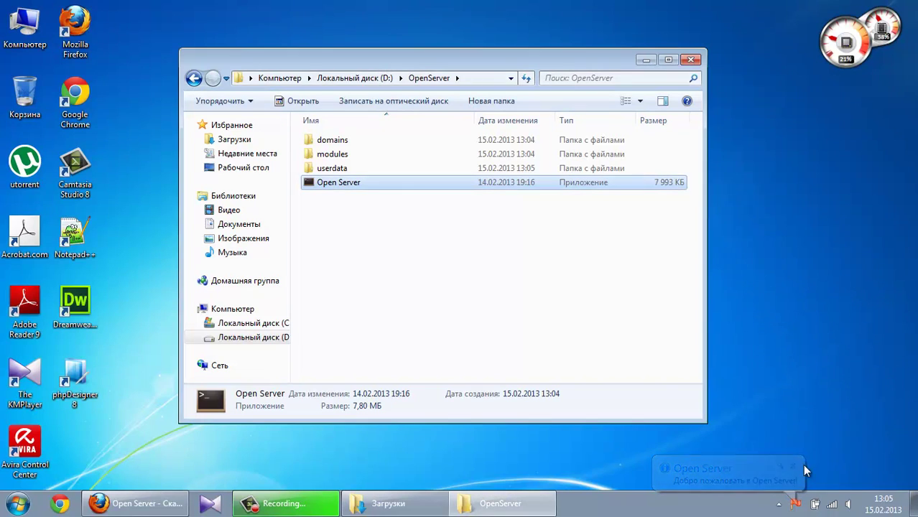
left_click(798, 505)
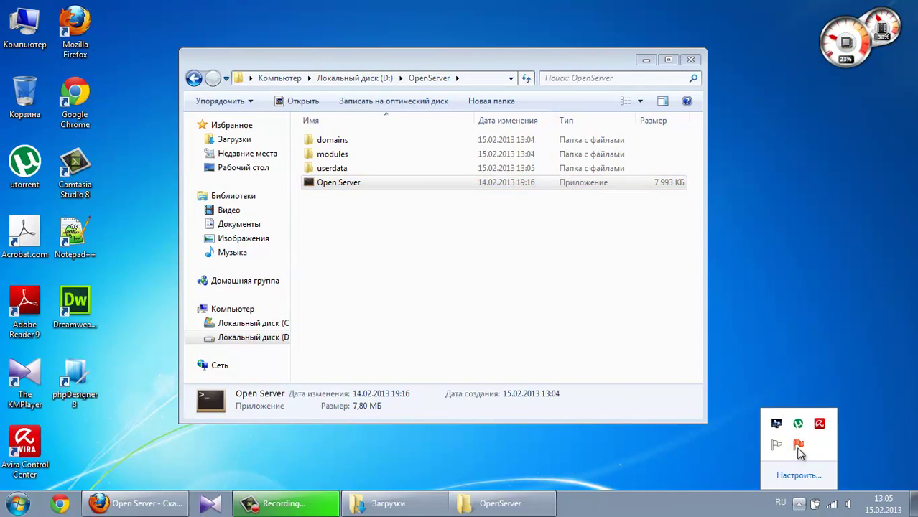
Set Open Server.exe to 'Показать значок и уведомления' in the notification icon settings
left_click(796, 477)
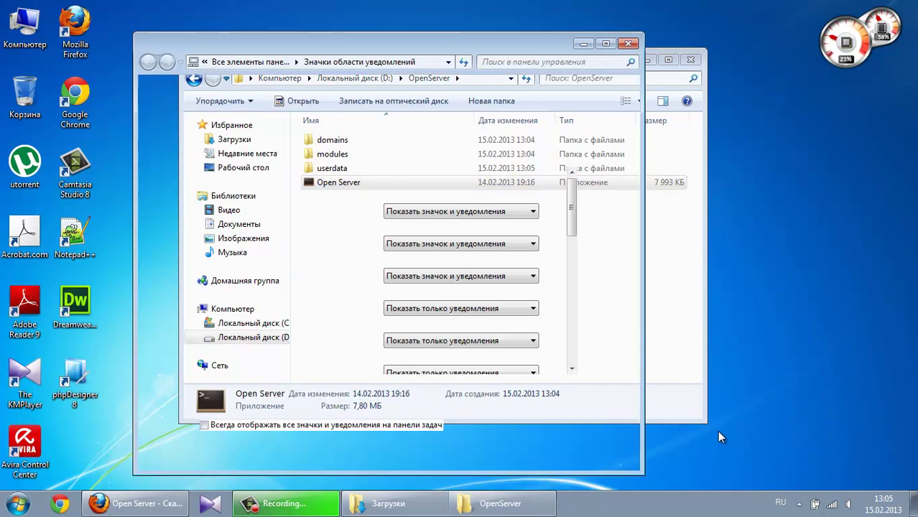
left_click_drag(571, 231, 577, 286)
left_click(466, 236)
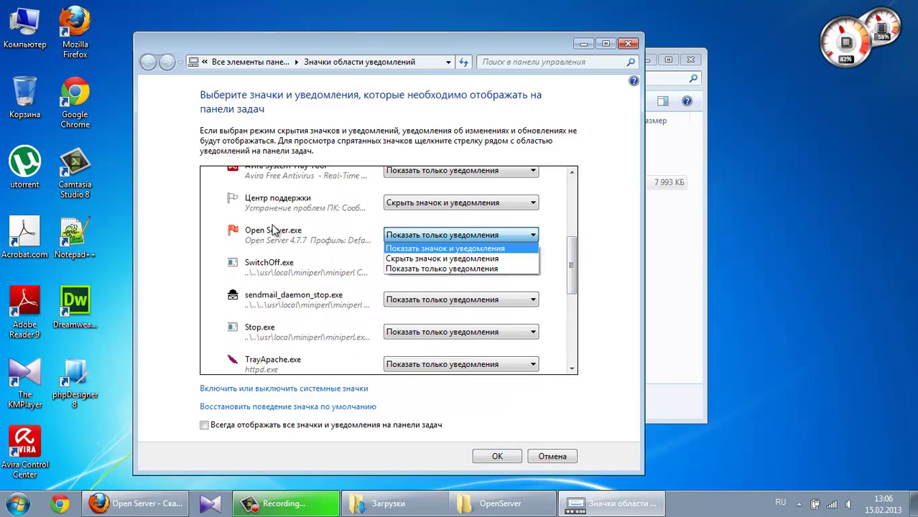
left_click(461, 247)
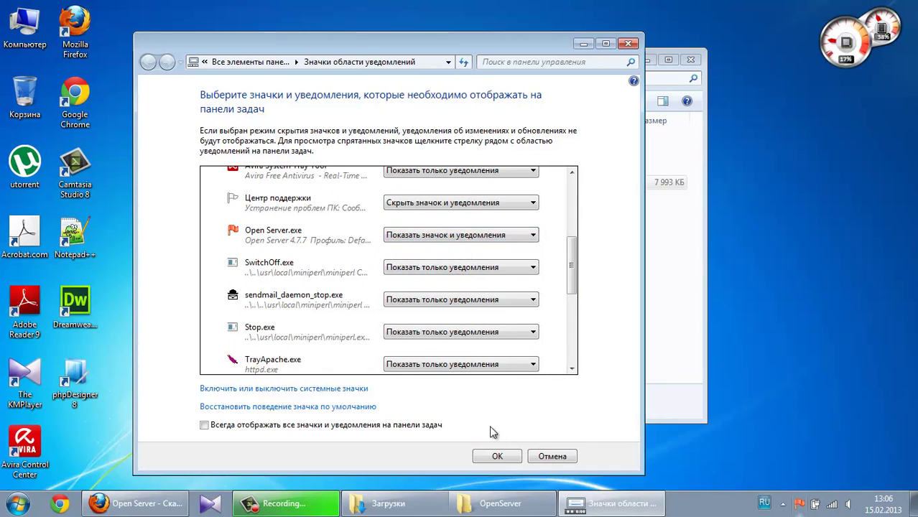
left_click(496, 456)
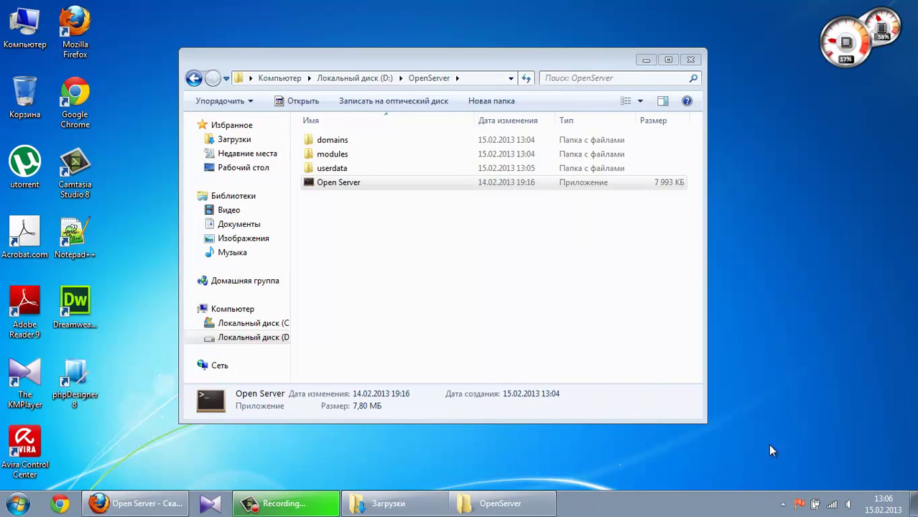
Start the Open Server web server and allow it through the Windows firewall
left_click(799, 503)
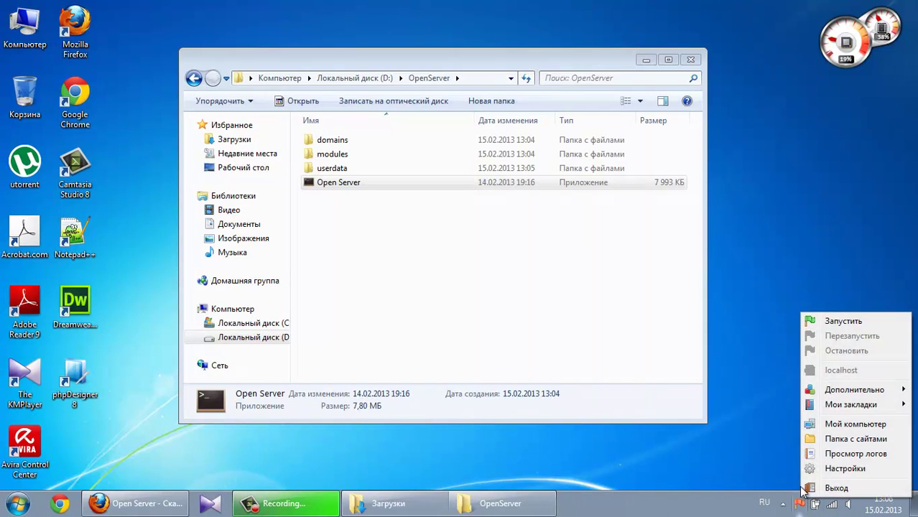
left_click(740, 304)
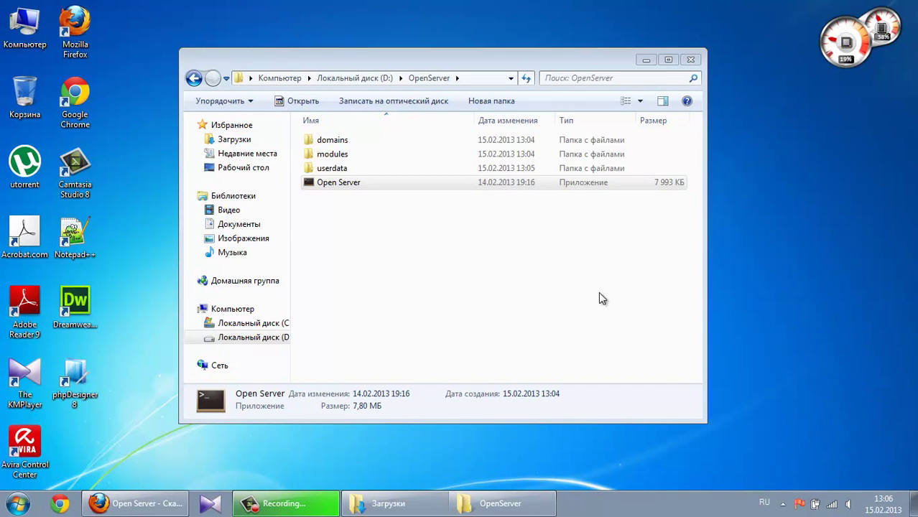
left_click(451, 186)
left_click(646, 60)
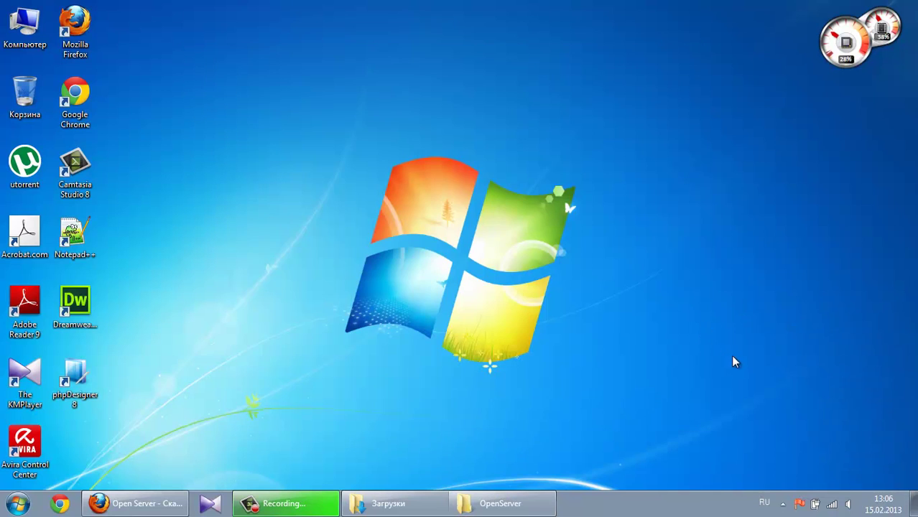
left_click(799, 505)
left_click(832, 324)
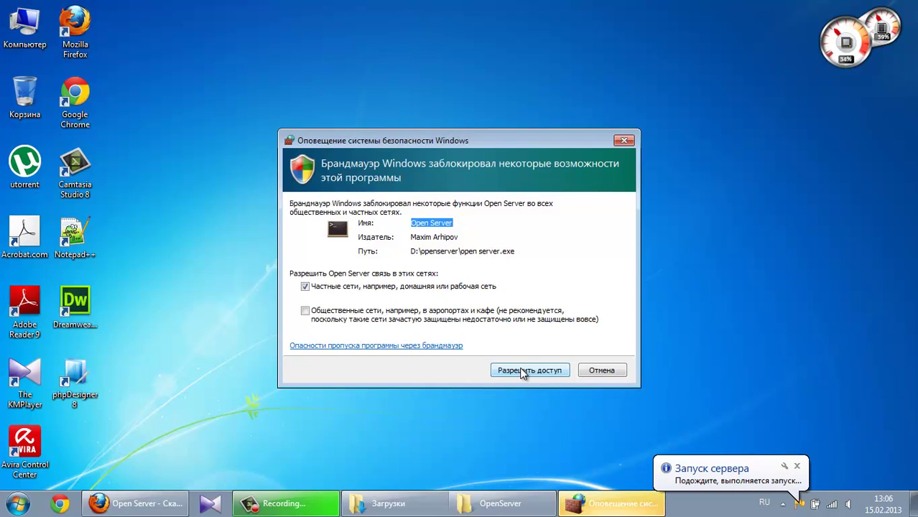
left_click(522, 372)
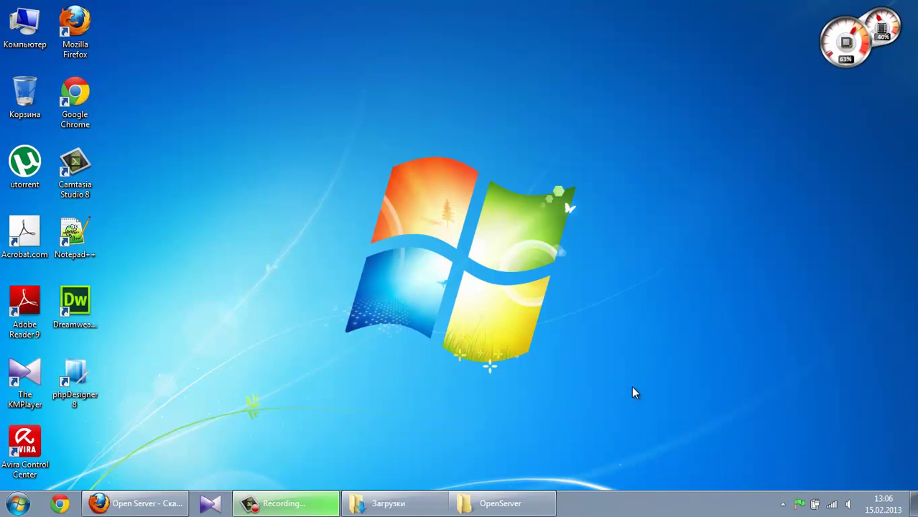
Open the PHP-5.2.17 configuration file from Дополнительно > Конфигурация
mouse_move(797, 506)
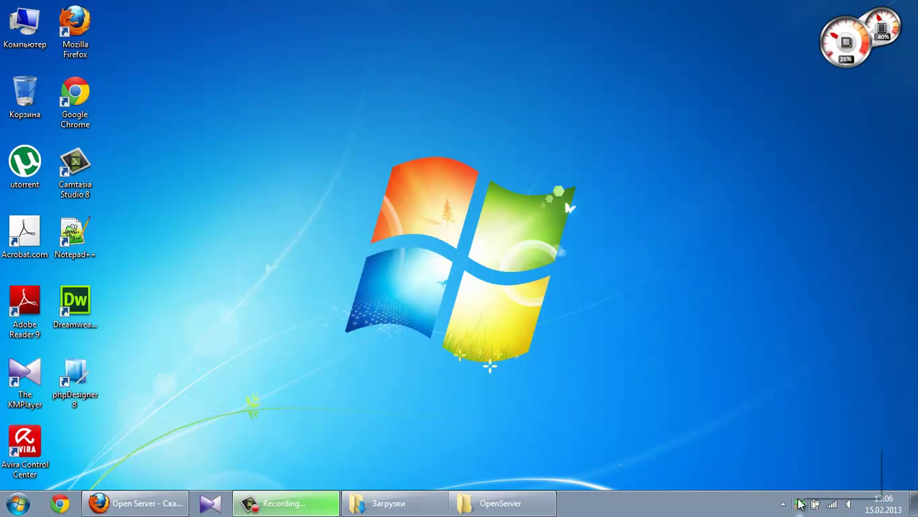
left_click(800, 505)
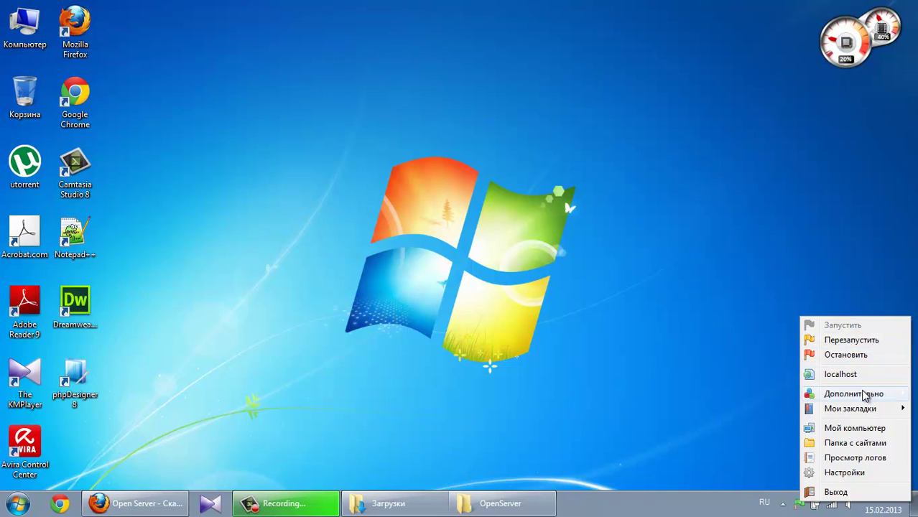
mouse_move(866, 397)
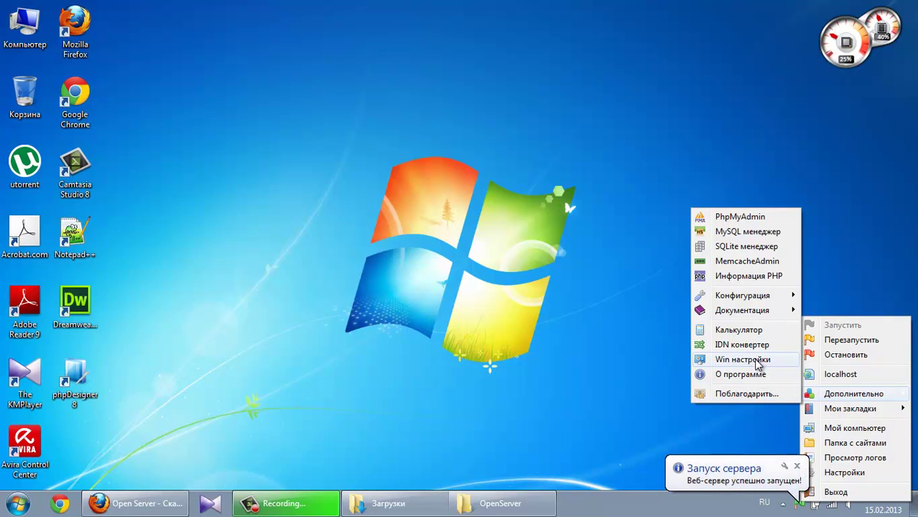
mouse_move(752, 301)
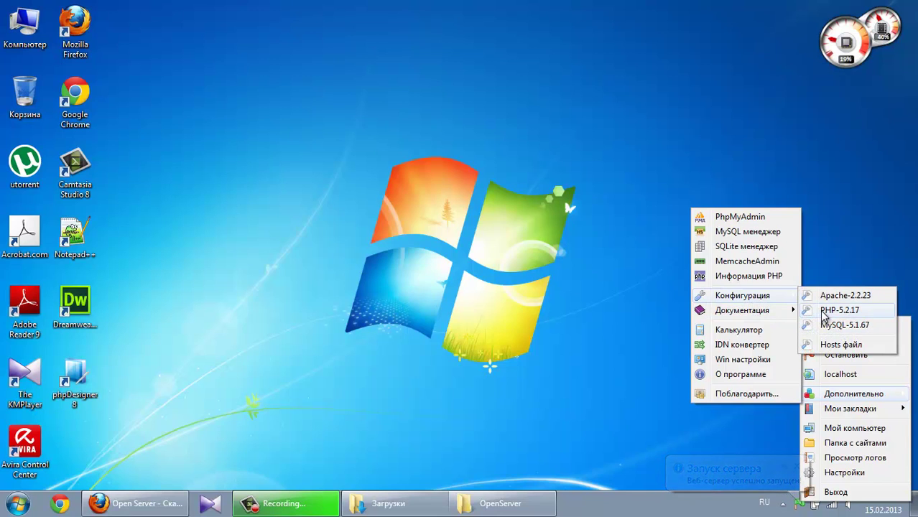
left_click(833, 310)
Scroll through the PHP-5.2.17 config in Notepad, move and resize the window, then close it
scroll(490, 343, "down", 2)
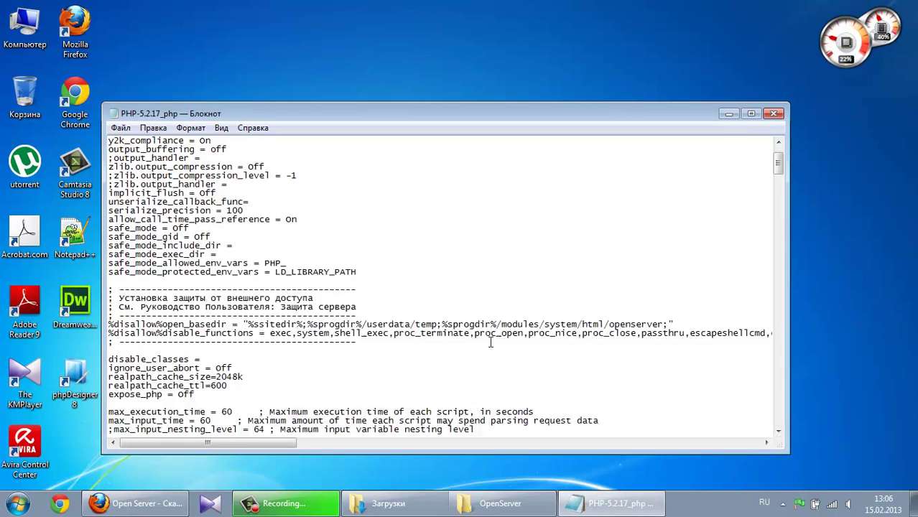
scroll(491, 343, "down", 13)
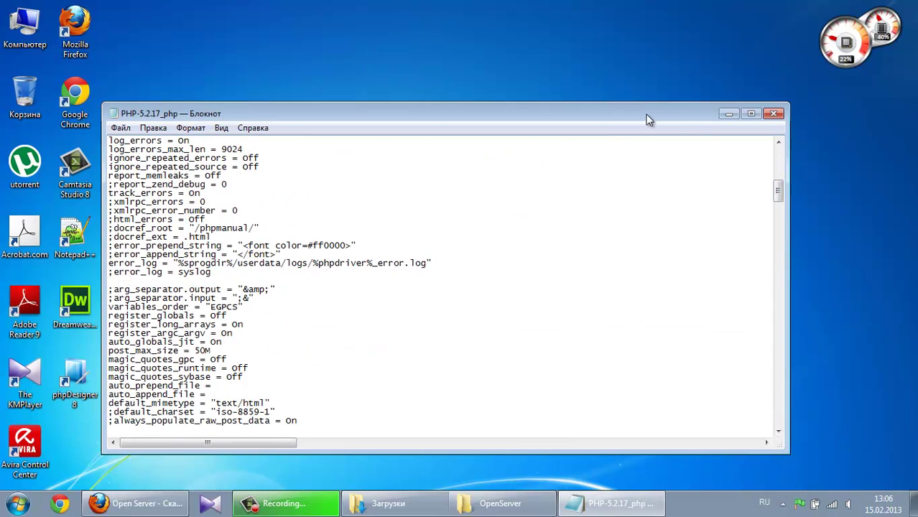
left_click_drag(648, 120, 660, 65)
left_click_drag(583, 397, 584, 433)
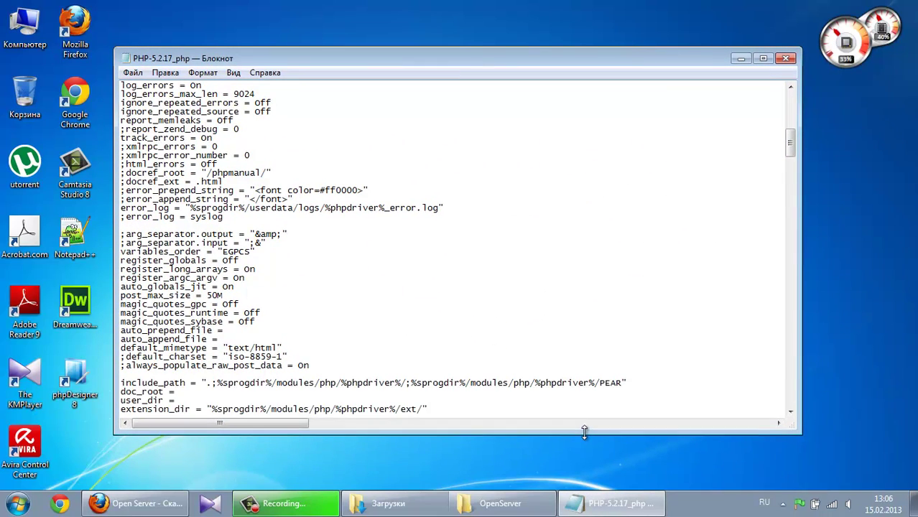
left_click_drag(802, 322, 746, 312)
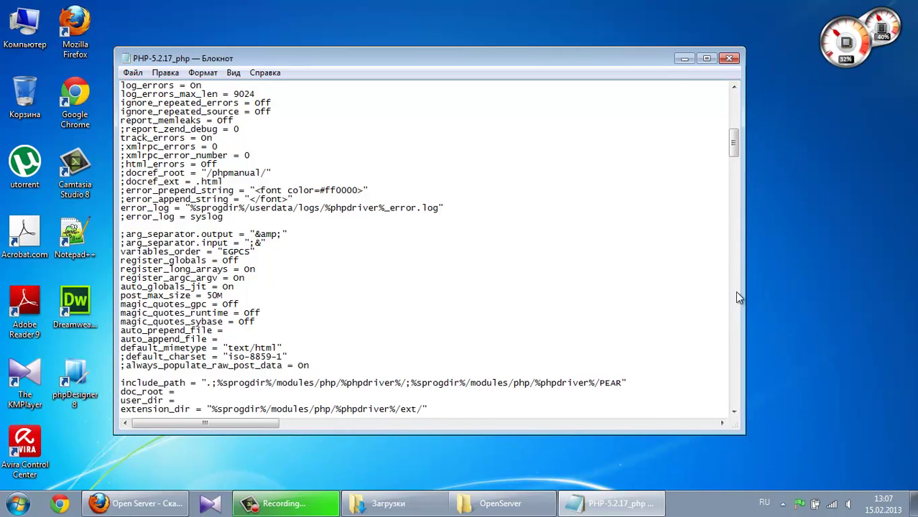
left_click(726, 65)
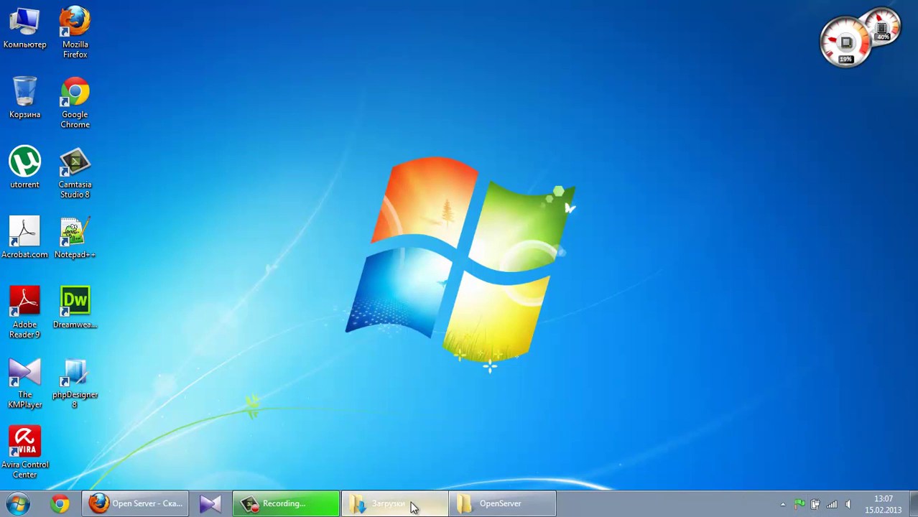
Open phpMyAdmin from the Open Server tray menu's Дополнительно submenu
left_click(481, 506)
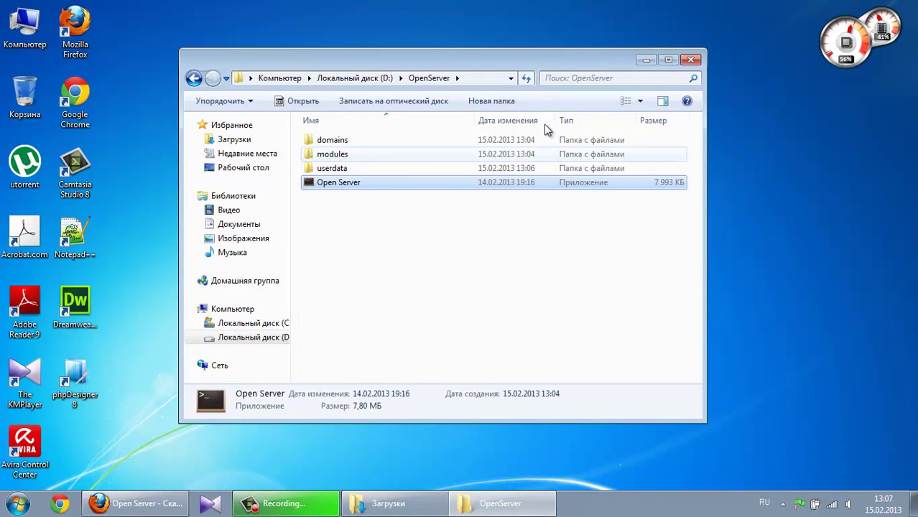
key("super+d")
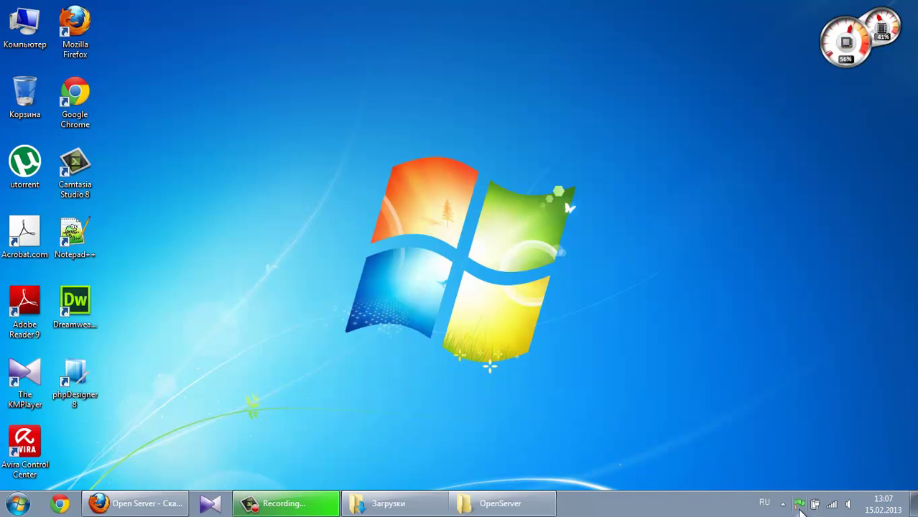
left_click(799, 504)
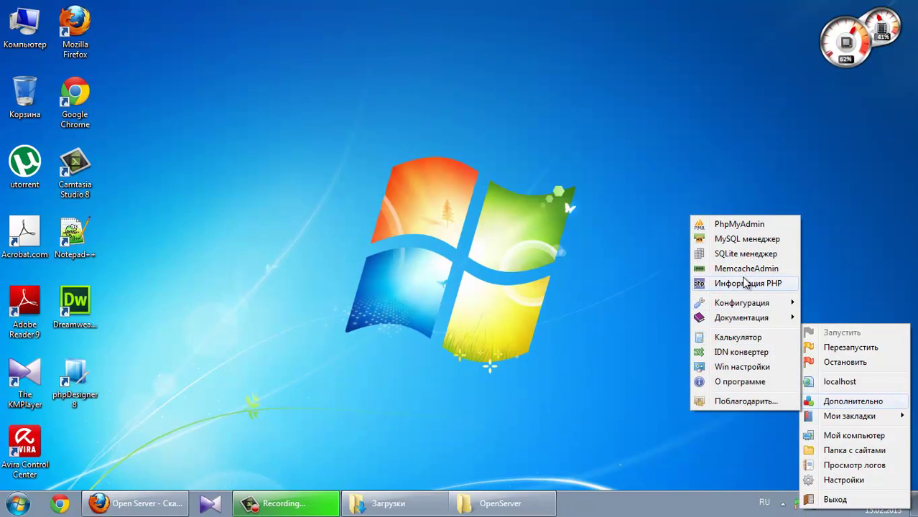
left_click(756, 227)
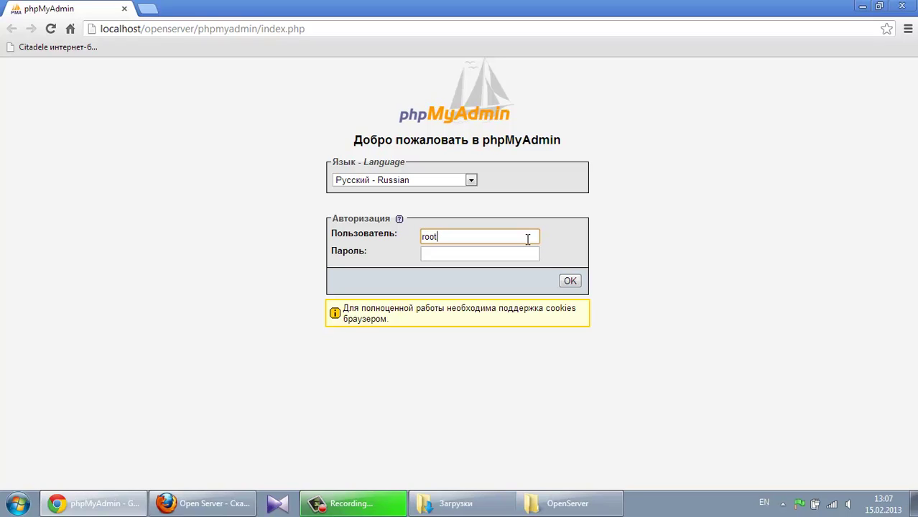
Log in to phpMyAdmin as root with the account password and show the Базы данных list
left_click(493, 257)
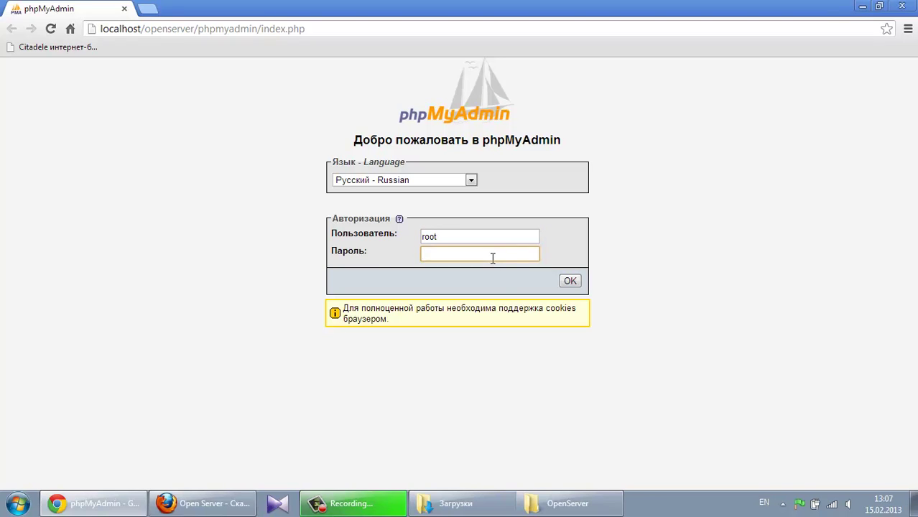
left_click(570, 280)
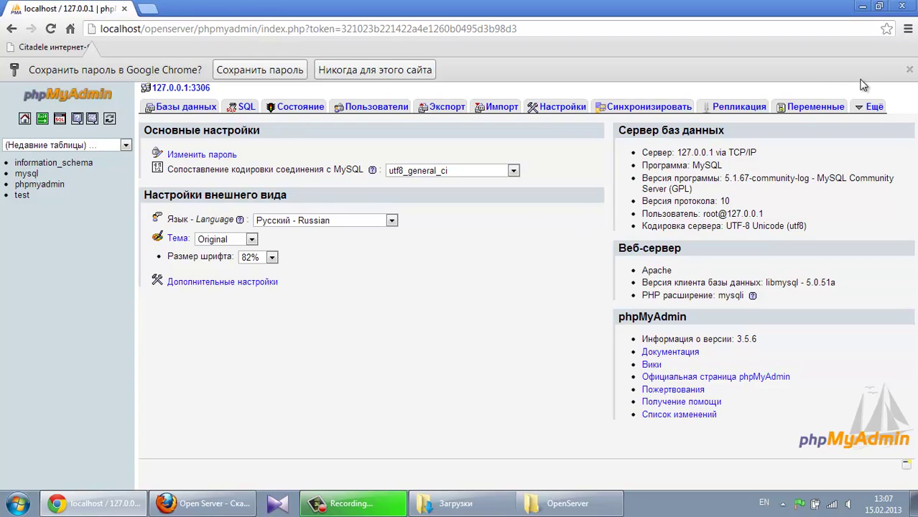
left_click(909, 70)
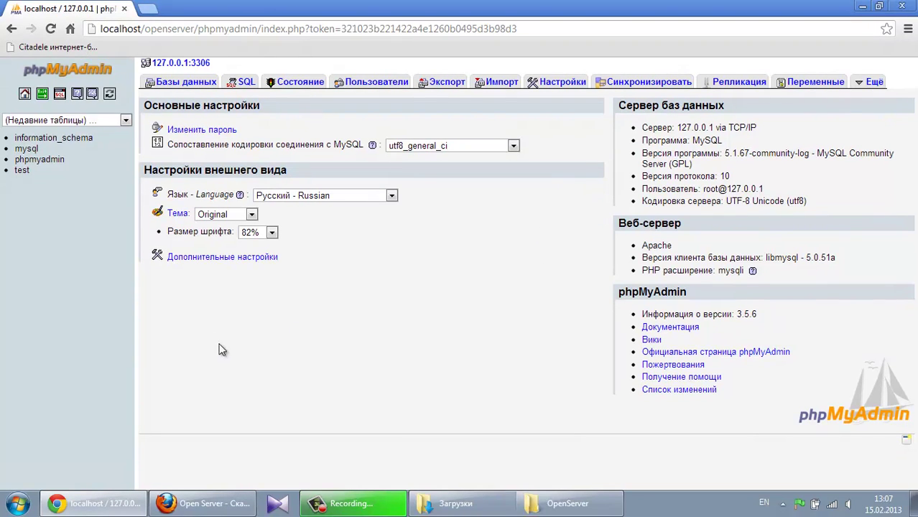
left_click(172, 84)
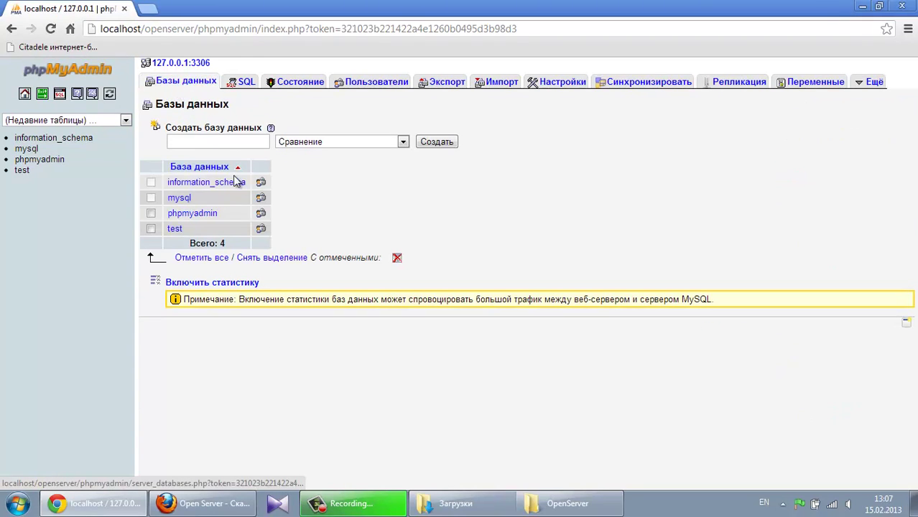
left_click(216, 140)
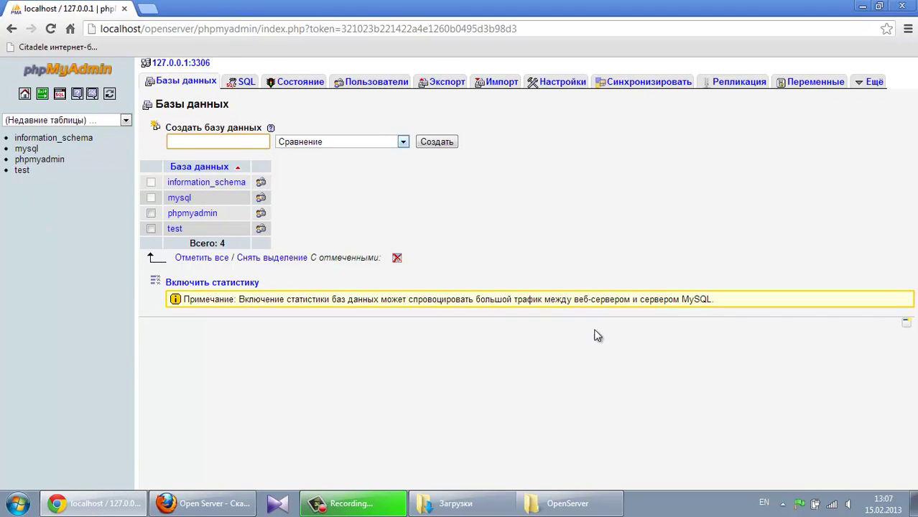
left_click(799, 507)
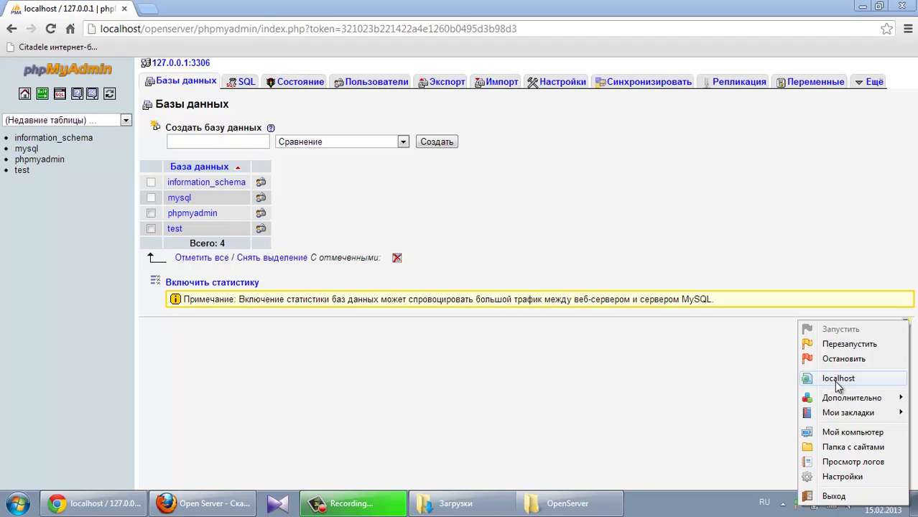
Open the localhost welcome page in the browser, then the D:\OpenServer\domains sites folder
left_click(836, 381)
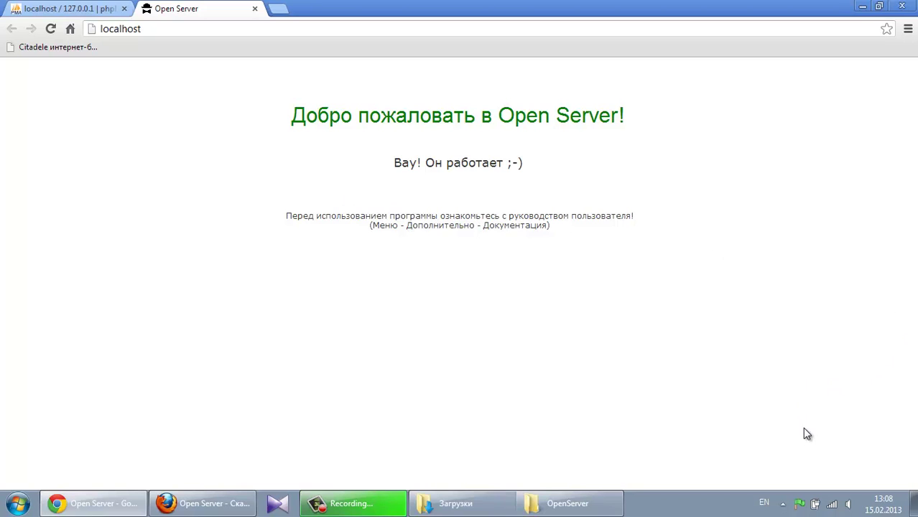
left_click(799, 504)
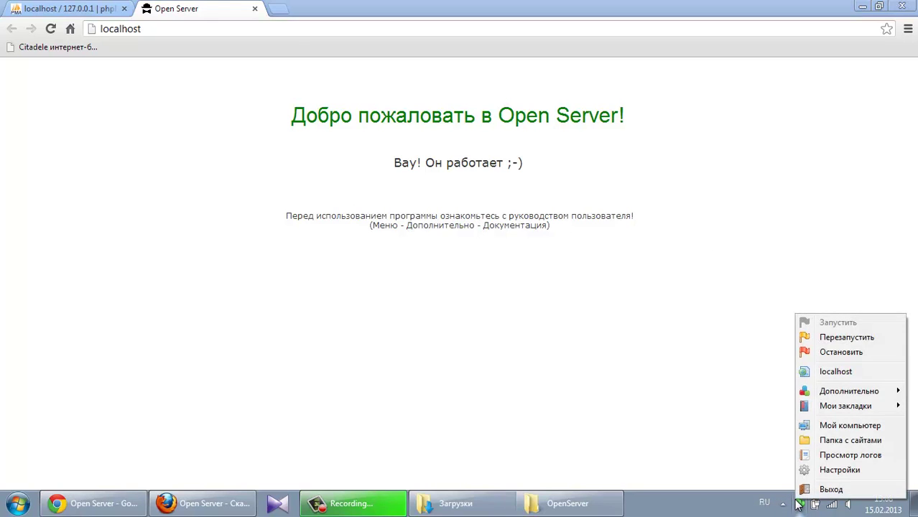
left_click(842, 441)
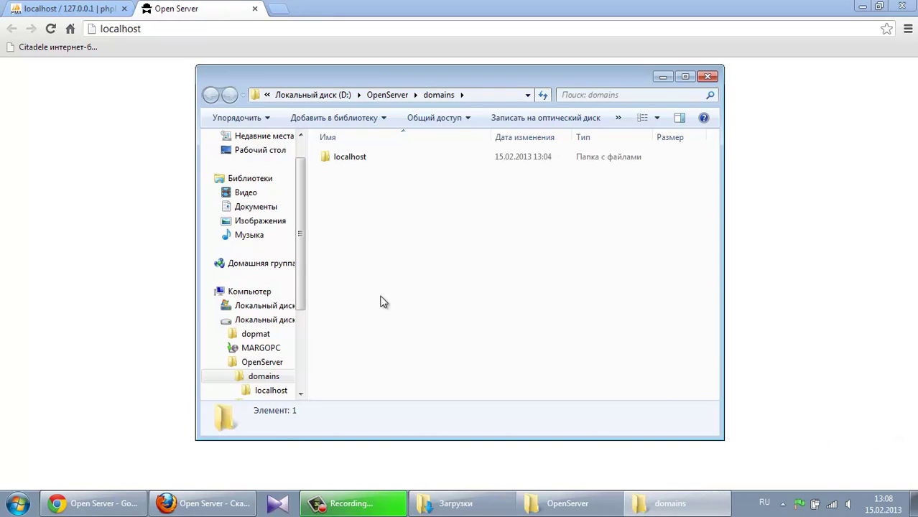
Create a new folder named 'test' in the domains folder
right_click(361, 184)
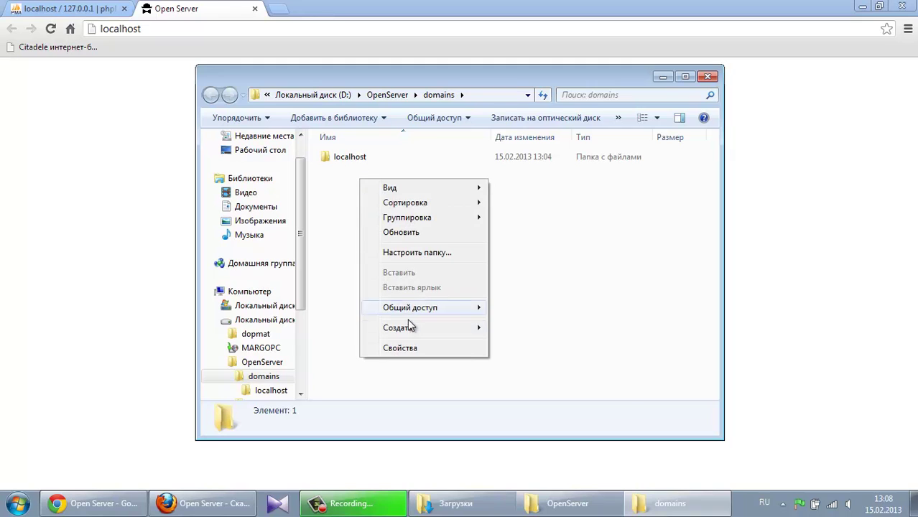
mouse_move(408, 327)
left_click(518, 328)
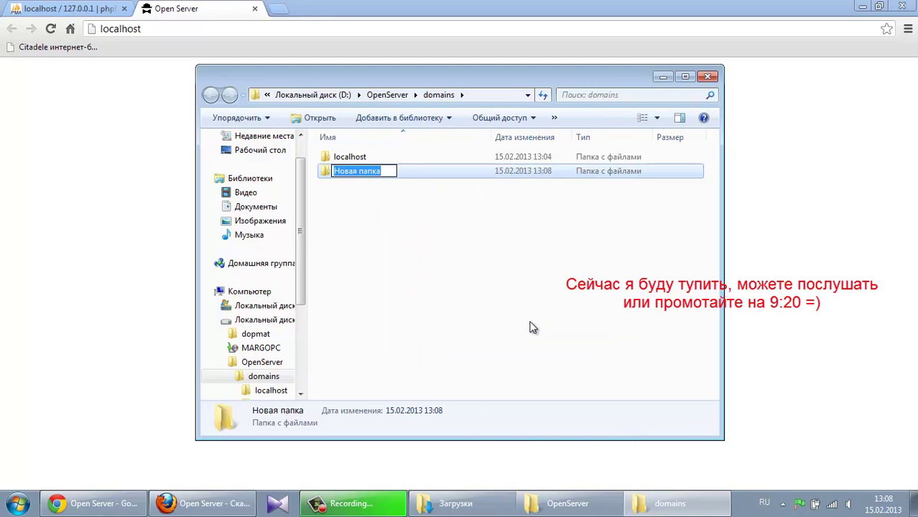
type("eyyeh")
key("BackSpace")
key("BackSpace")
key("BackSpace")
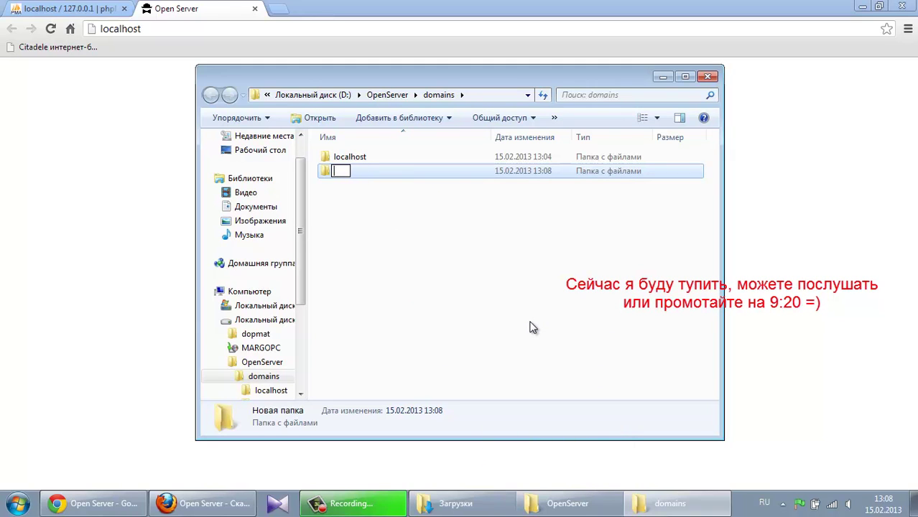
key("alt+shift")
type("test")
key("Return")
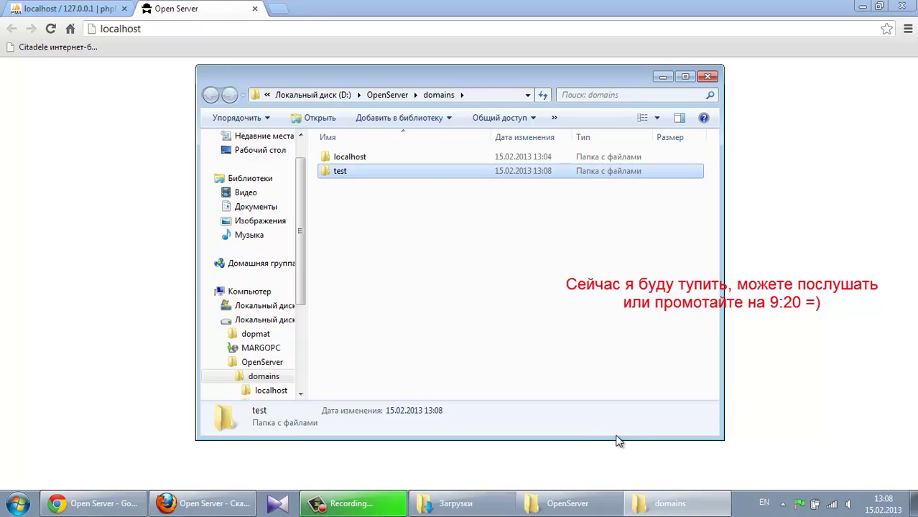
left_click(366, 204)
Enter 'test' in Chrome's address bar, bringing up Google search results
left_click(155, 32)
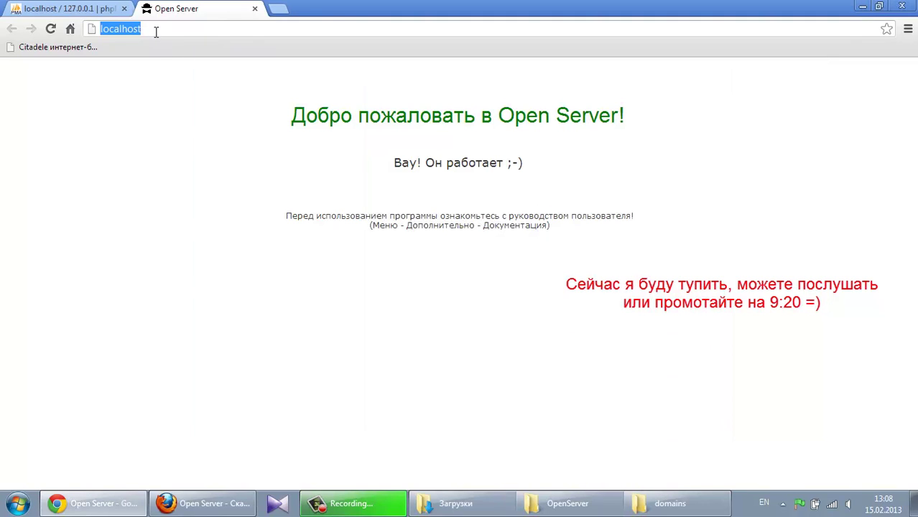
type("test")
key("Return")
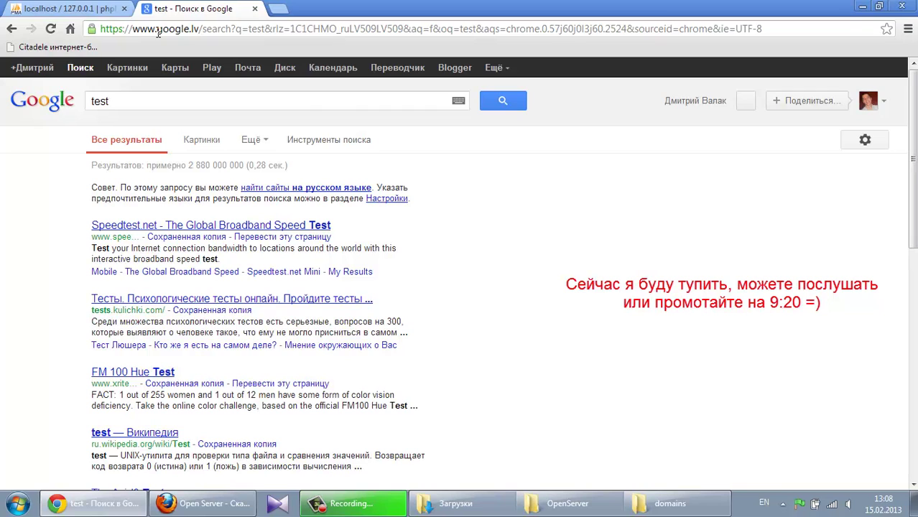
Look inside the localhost folder, then return to domains and select test
left_click(696, 512)
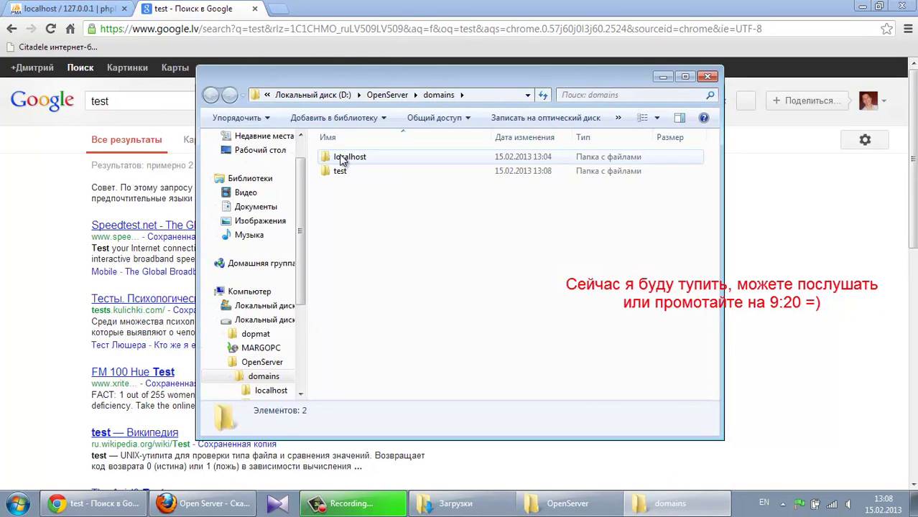
double_click(342, 157)
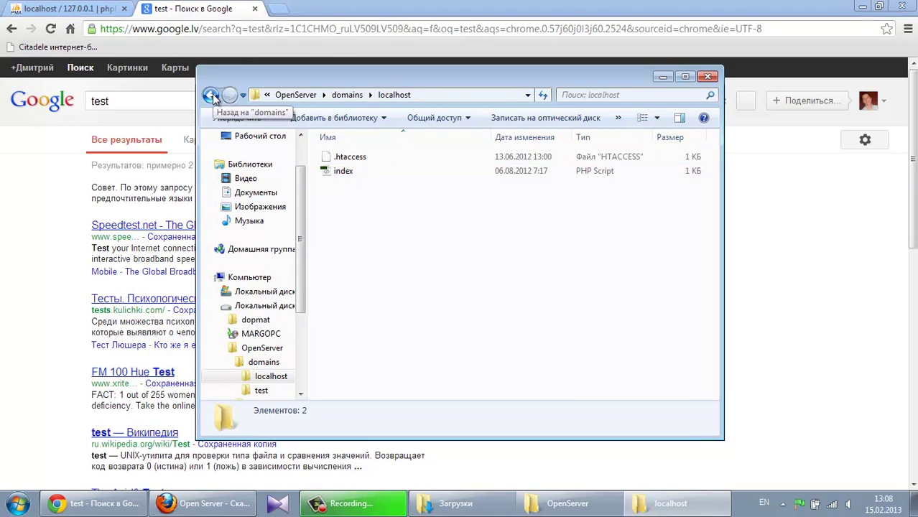
left_click(210, 95)
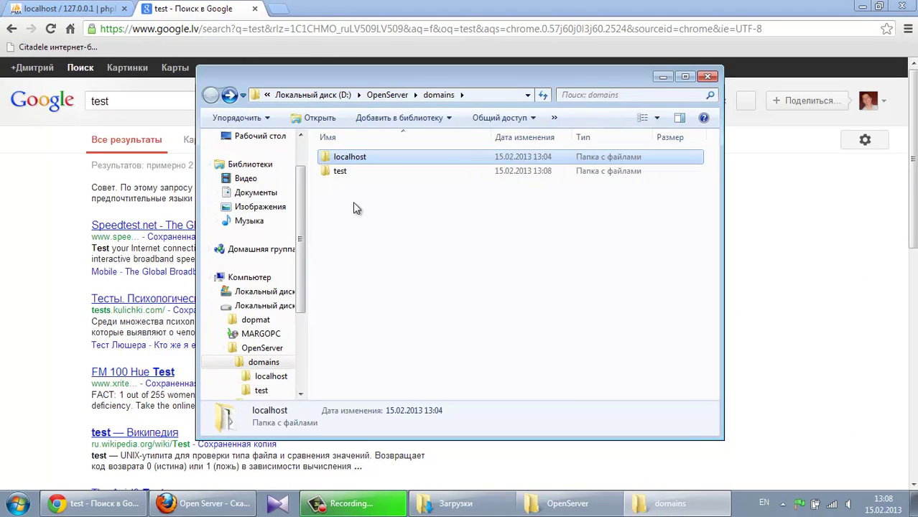
left_click(341, 171)
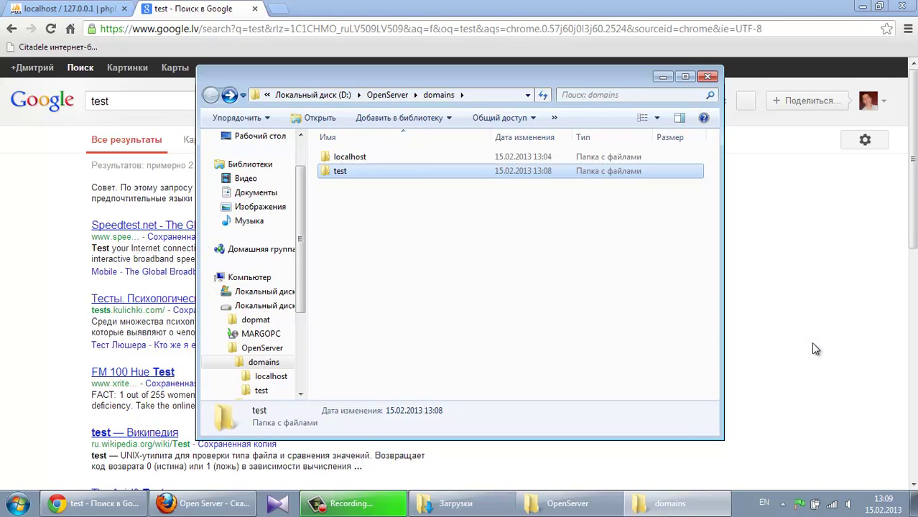
Restart Open Server, dismiss the Avira hosts-file warning, and open a new Chrome tab
left_click(799, 503)
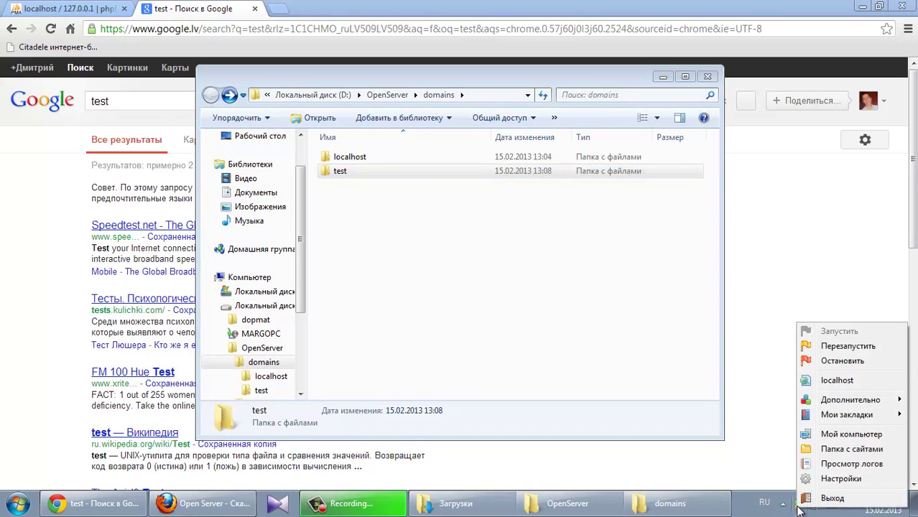
left_click(833, 348)
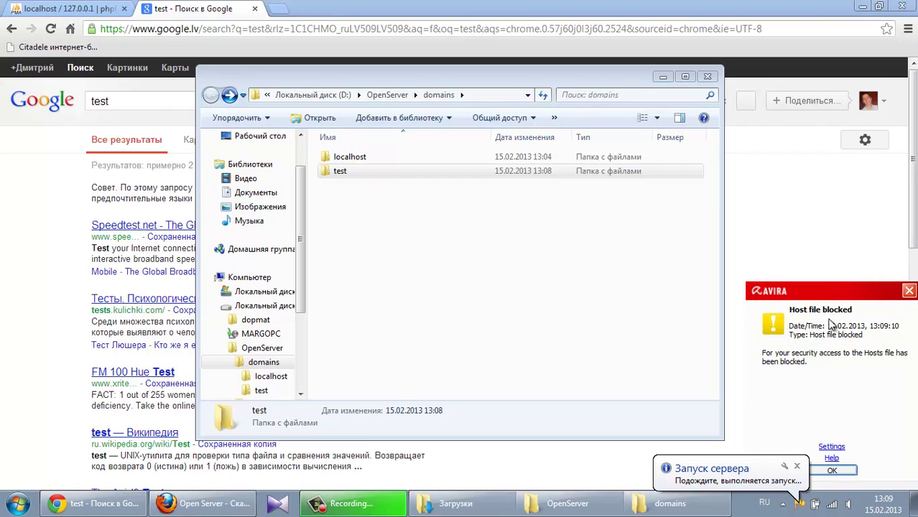
left_click(910, 291)
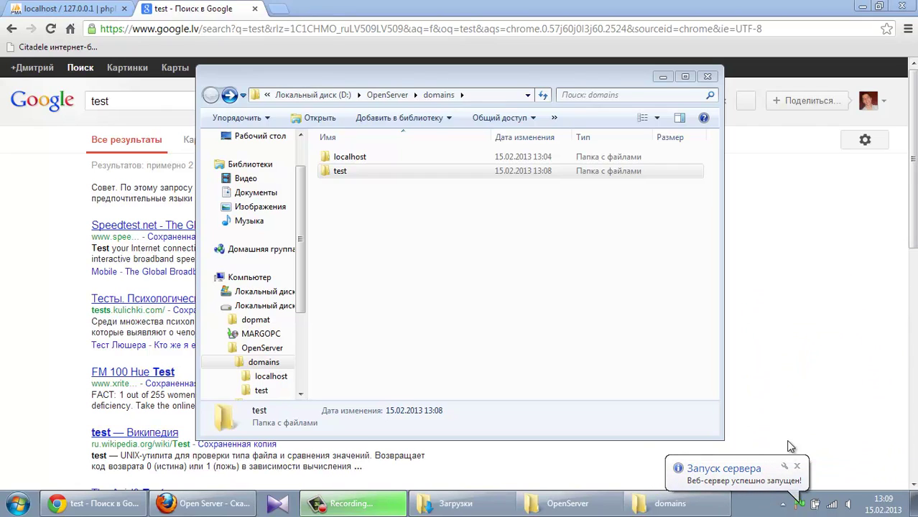
left_click(286, 10)
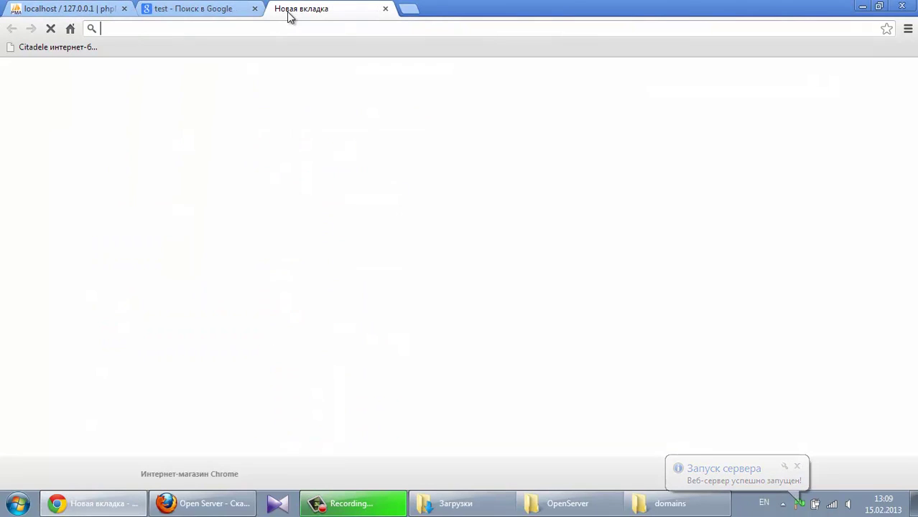
Search for 'test' in the new tab, then close that duplicate results tab
type("test")
key("Return")
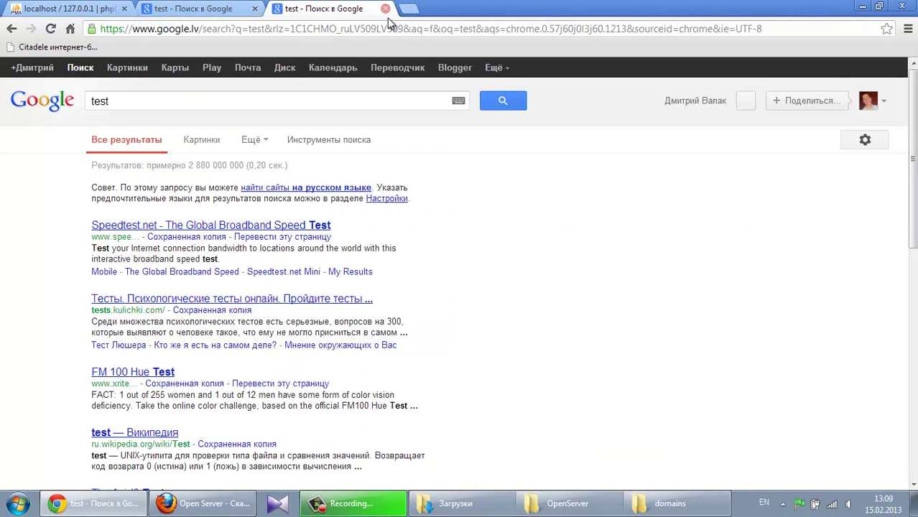
left_click(385, 9)
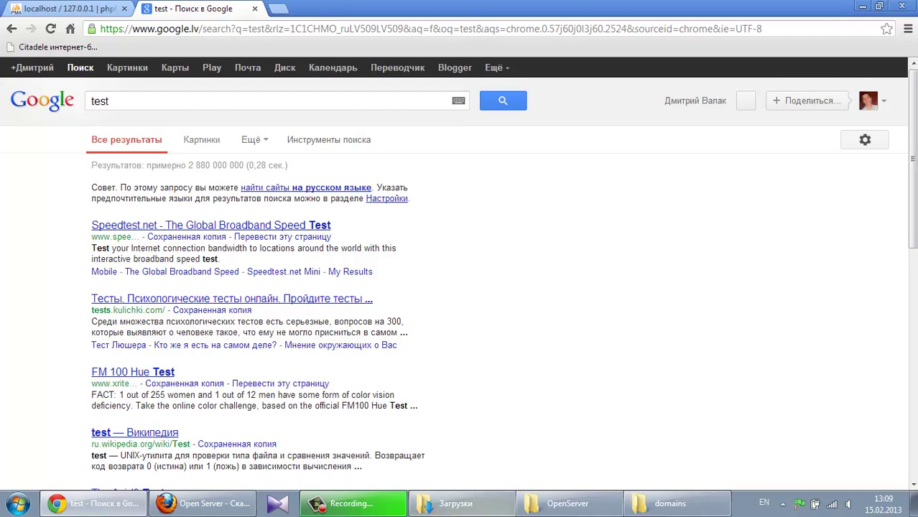
Select .htaccess and index in the localhost folder, then open the test folder
left_click(671, 503)
left_click(480, 285)
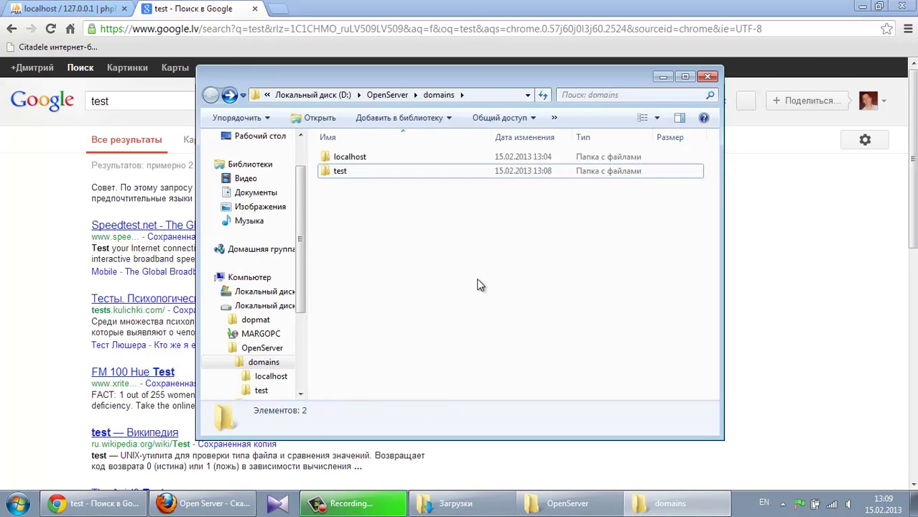
double_click(376, 158)
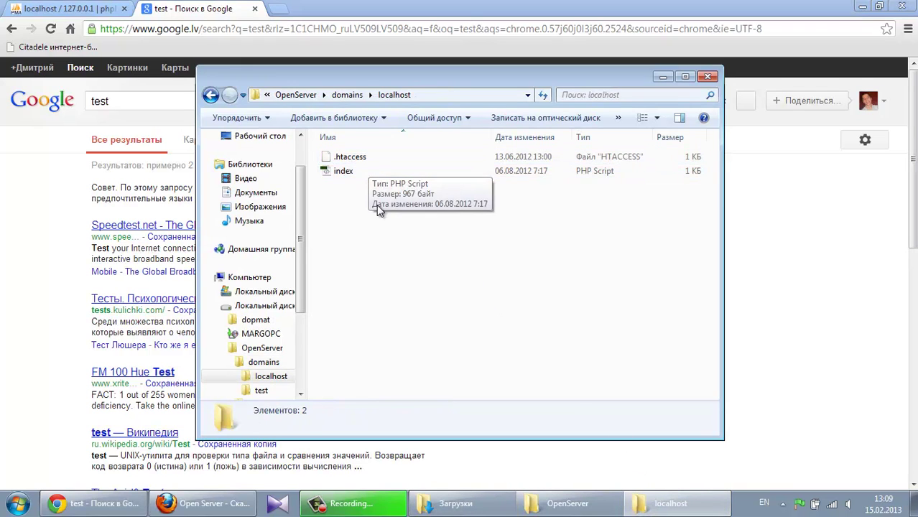
left_click_drag(378, 219, 329, 158)
left_click(210, 94)
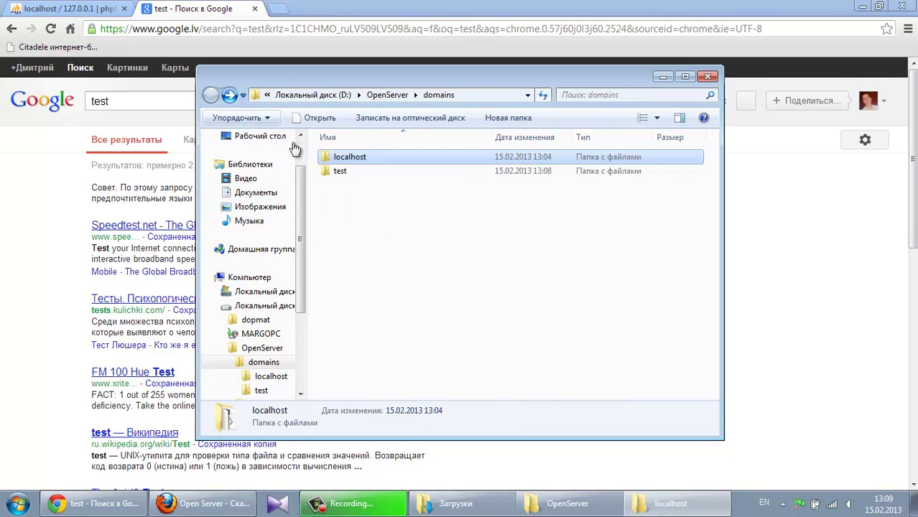
double_click(363, 173)
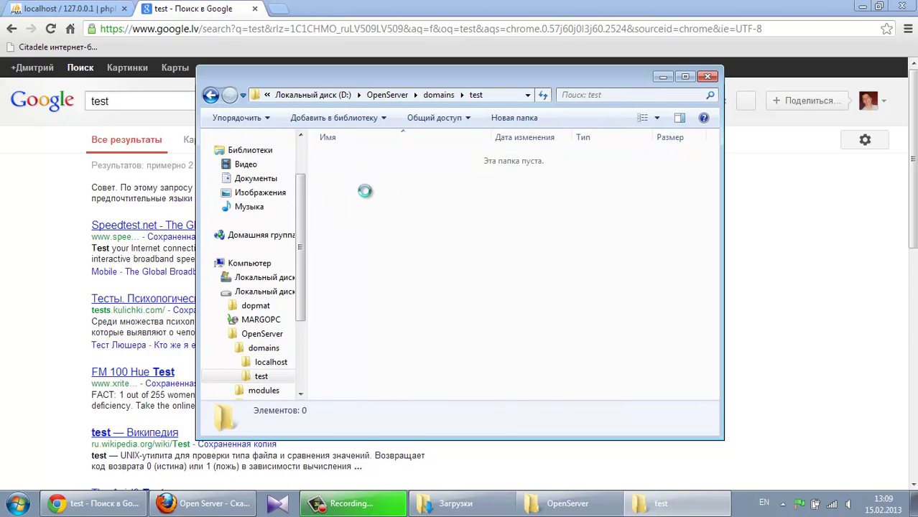
Open a new blank Chrome tab and return Explorer to the localhost folder
left_click(173, 44)
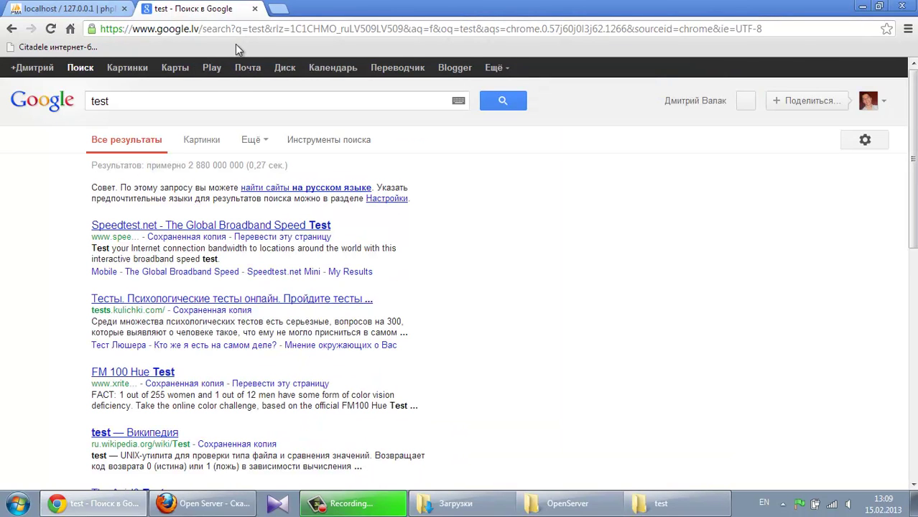
left_click(278, 9)
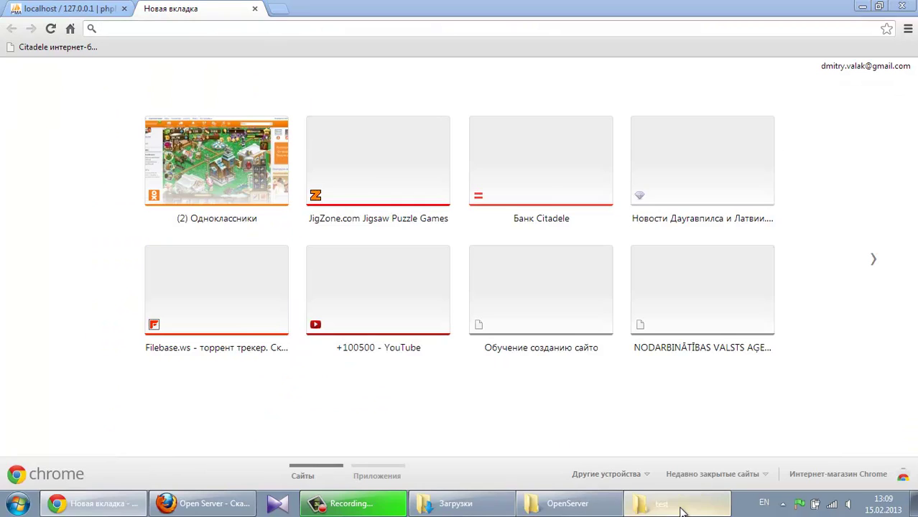
left_click(672, 505)
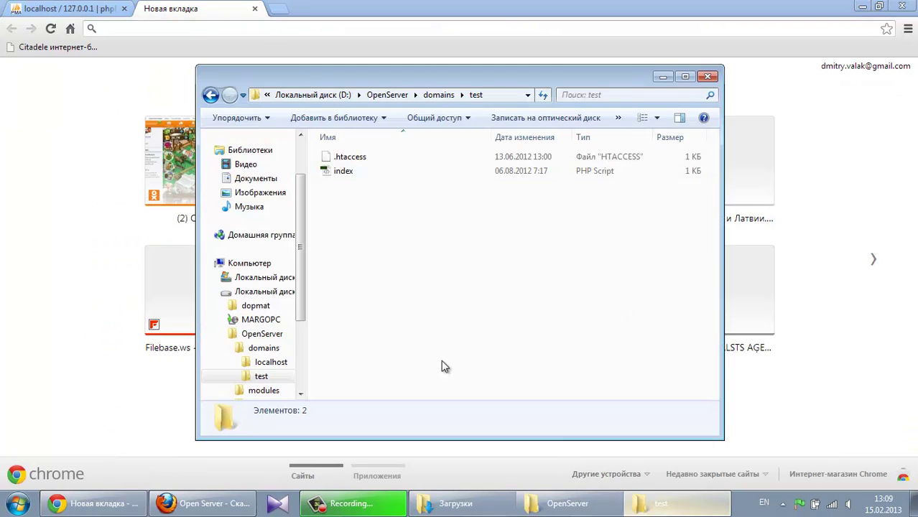
left_click(210, 95)
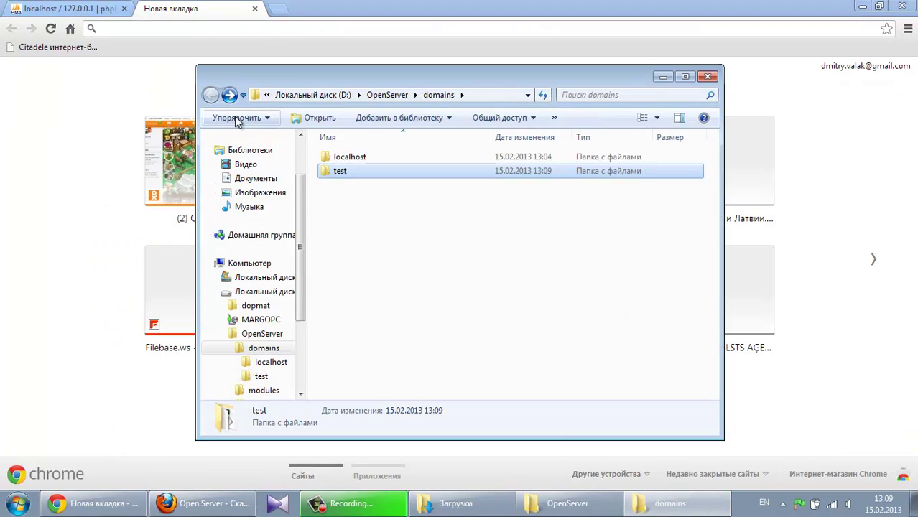
double_click(402, 158)
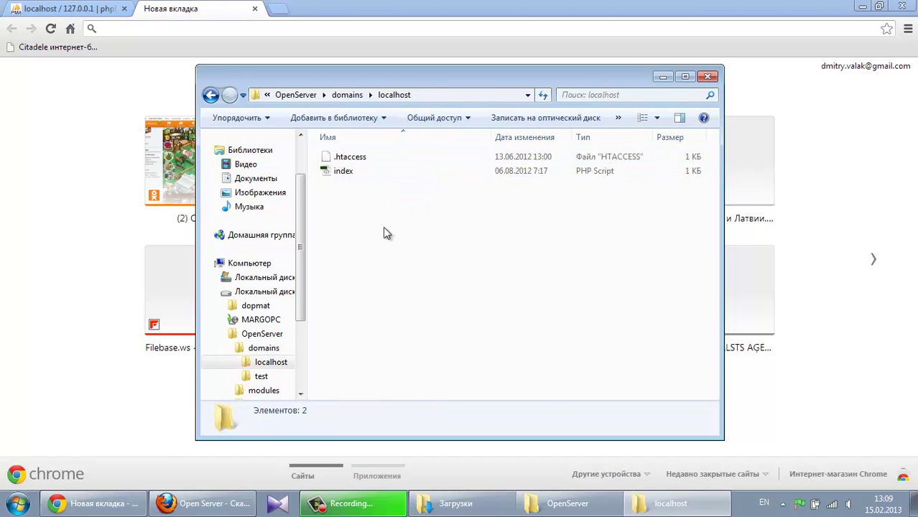
right_click(377, 217)
Create a new folder named 'test' inside the localhost folder
left_click(347, 222)
right_click(348, 220)
mouse_move(435, 385)
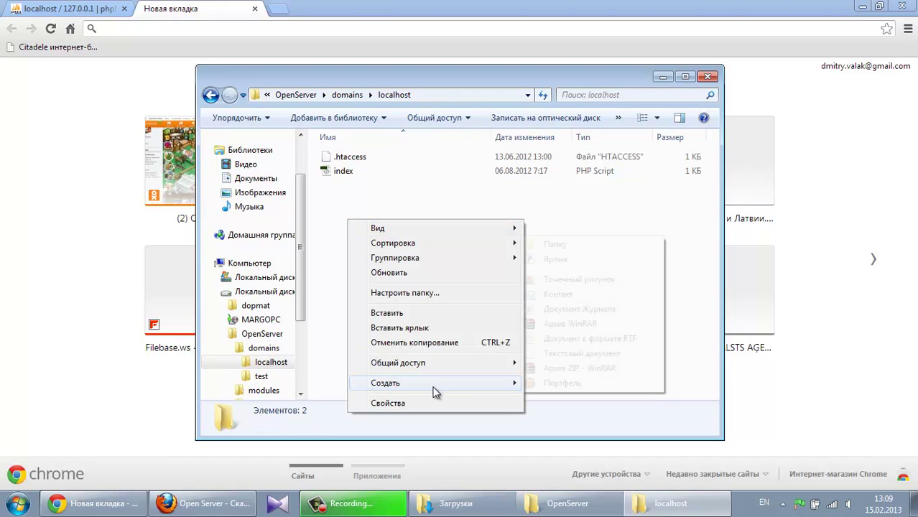
left_click(557, 245)
type("te")
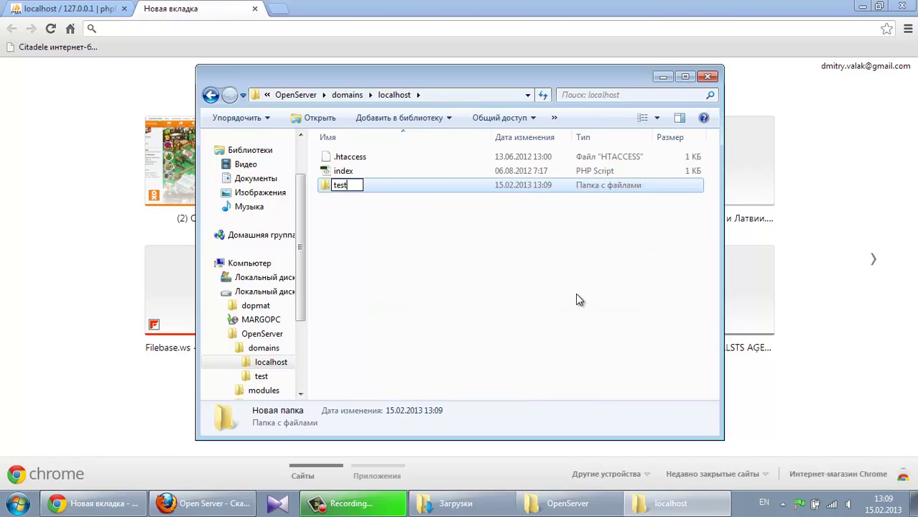
type("st")
key("Return")
left_click(549, 363)
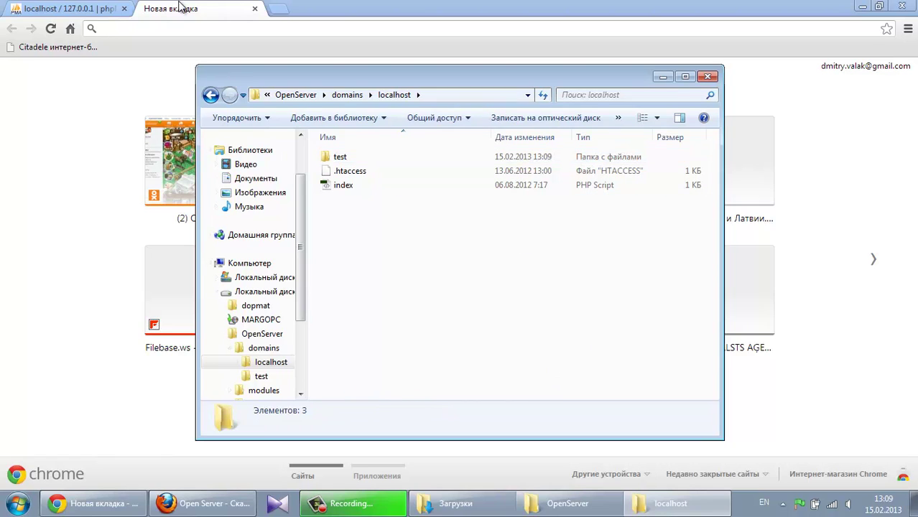
Open the localhost welcome page in the browser from the Open Server menu
left_click(181, 34)
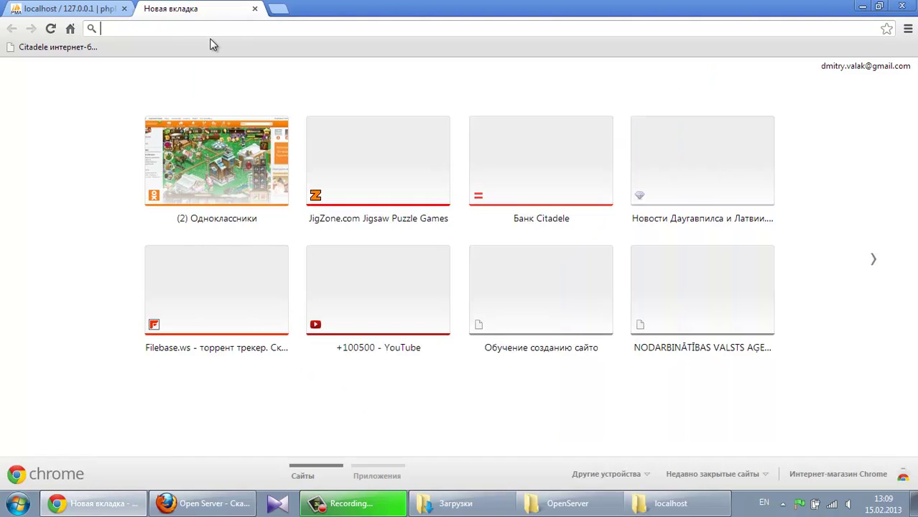
left_click(799, 500)
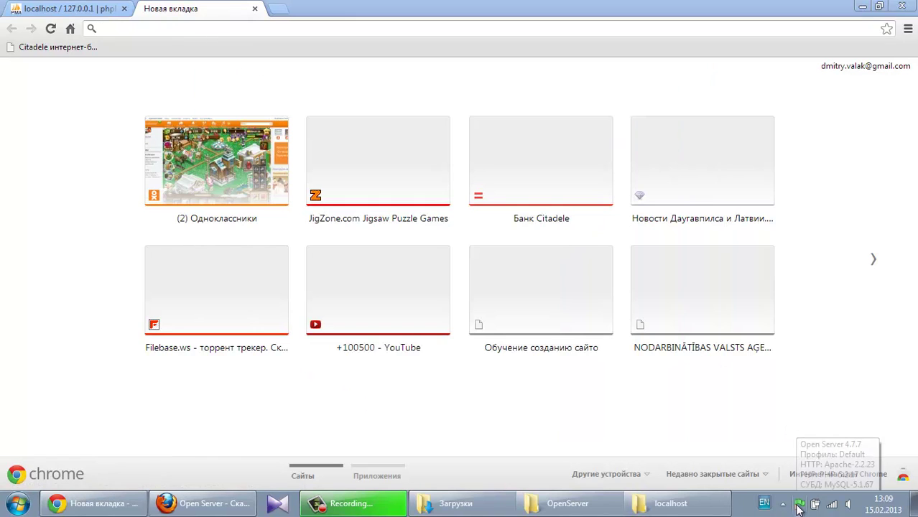
left_click(814, 377)
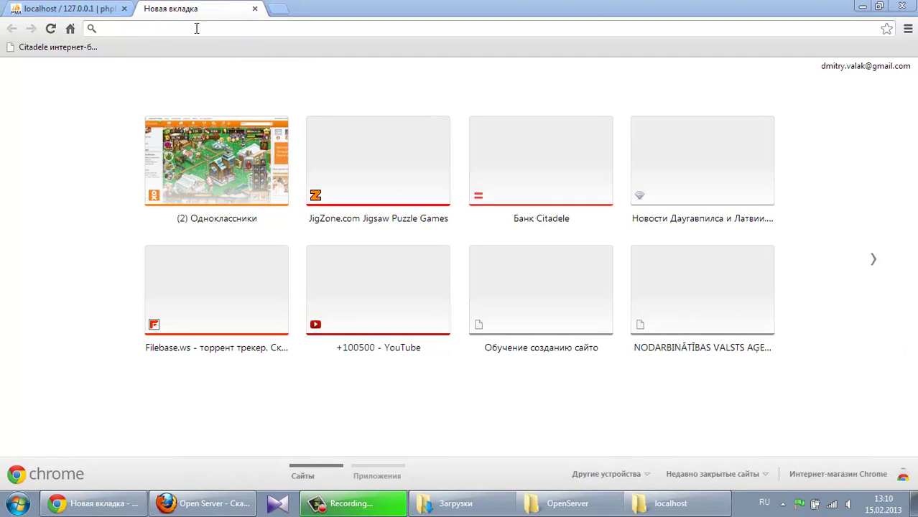
Delete the old test folder from domains, then select the new test folder in localhost
left_click(670, 503)
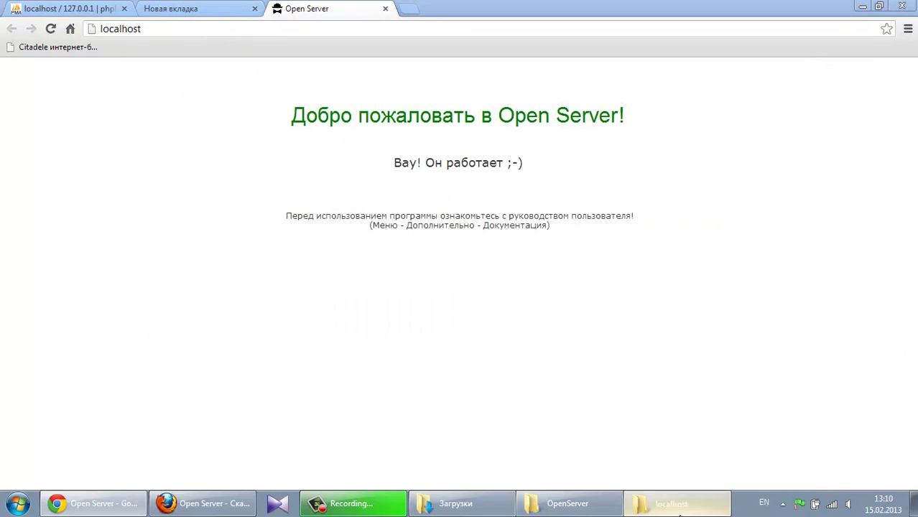
left_click(364, 187)
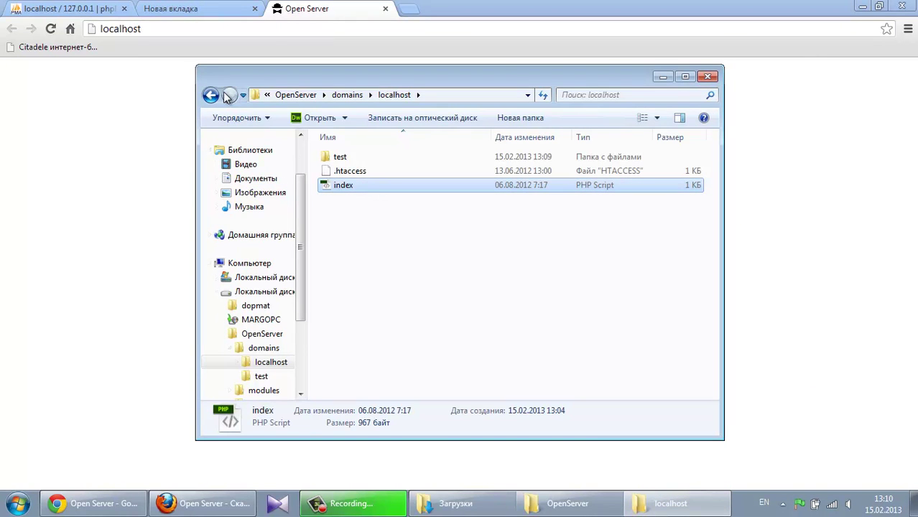
left_click(352, 173)
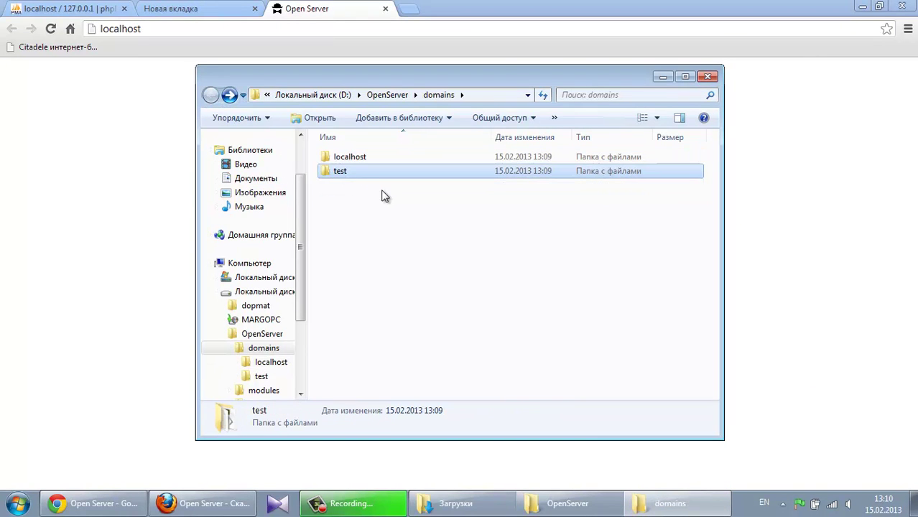
key("Delete")
key("Return")
double_click(344, 160)
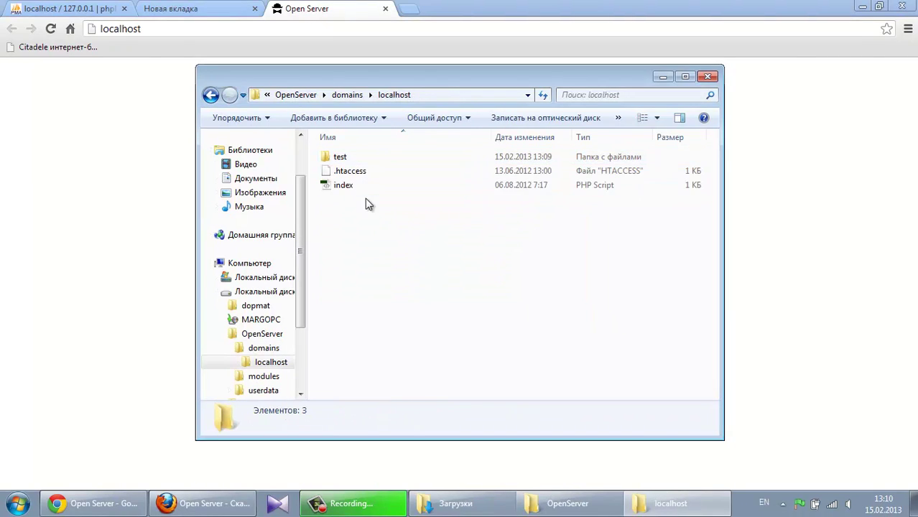
left_click(359, 159)
left_click(178, 29)
Load localhost/test/ in Chrome to see the empty Index of /test listing
left_click(178, 29)
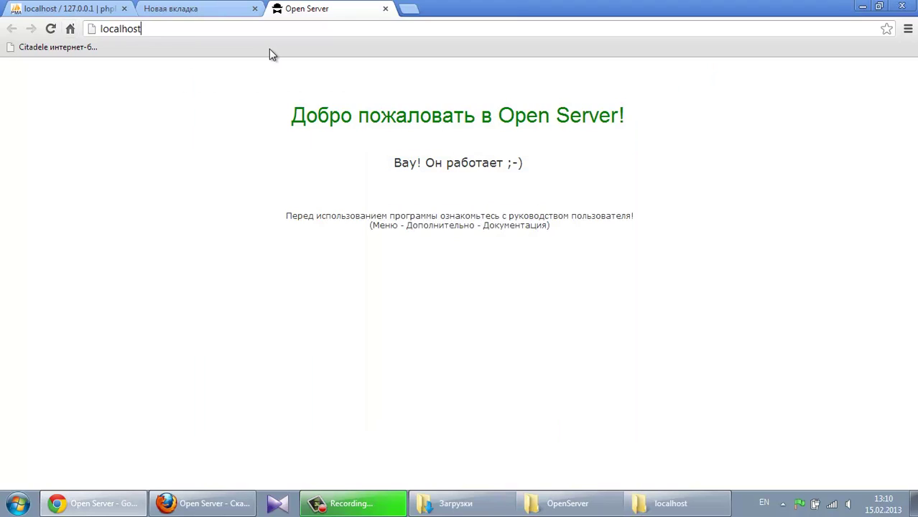
type("/test/")
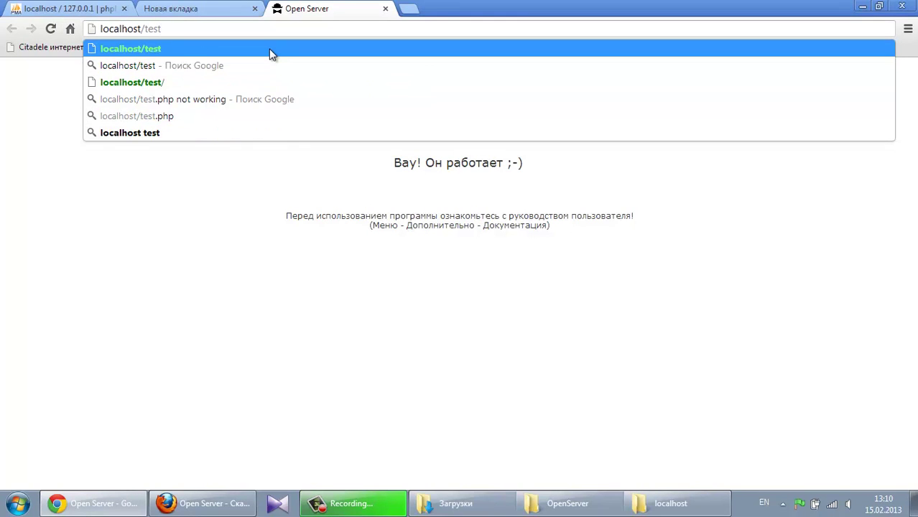
key("Return")
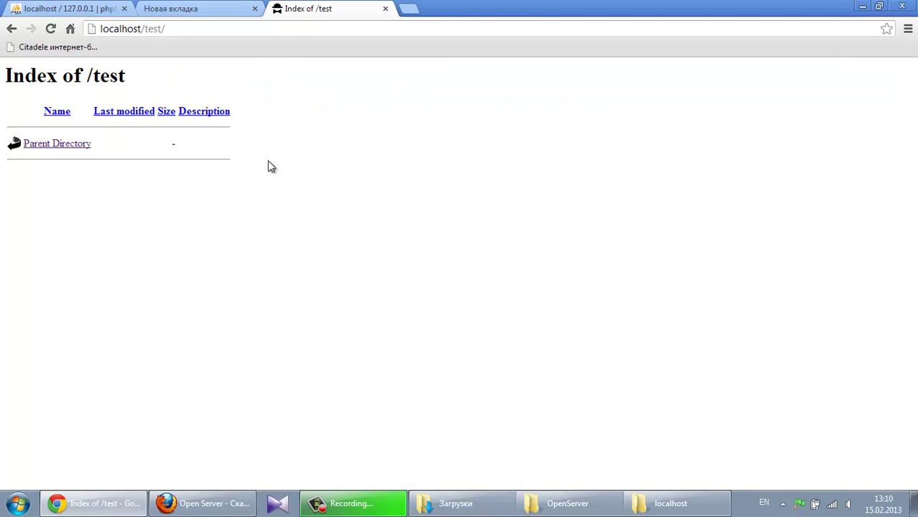
Confirm the test folder is empty in Explorer, then minimize everything to the desktop
left_click(670, 504)
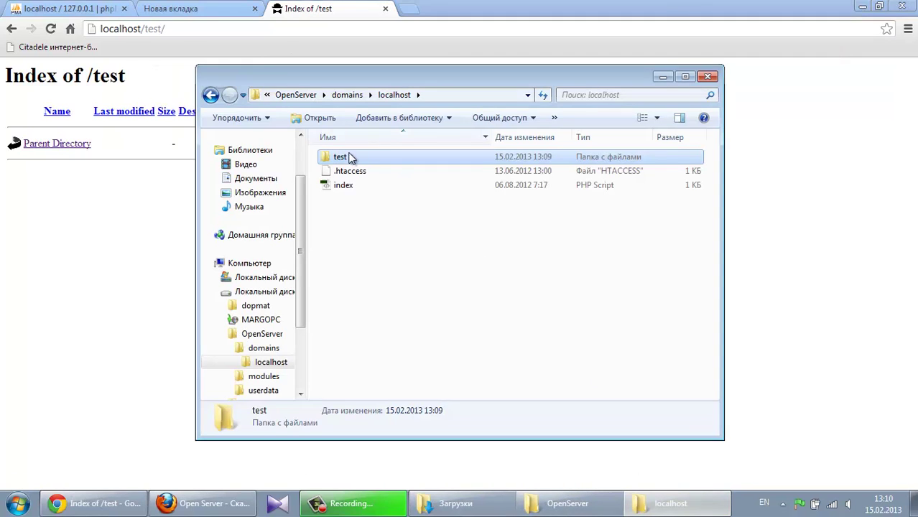
double_click(351, 157)
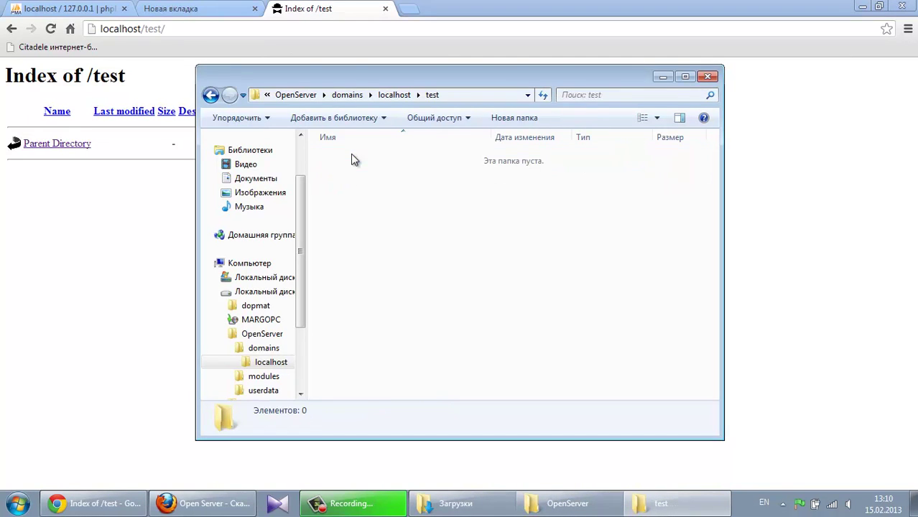
left_click(664, 76)
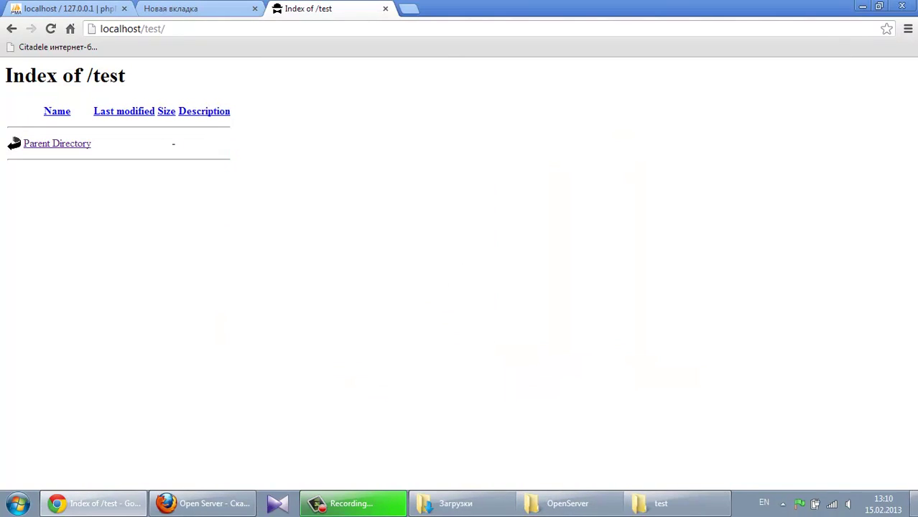
key("super+d")
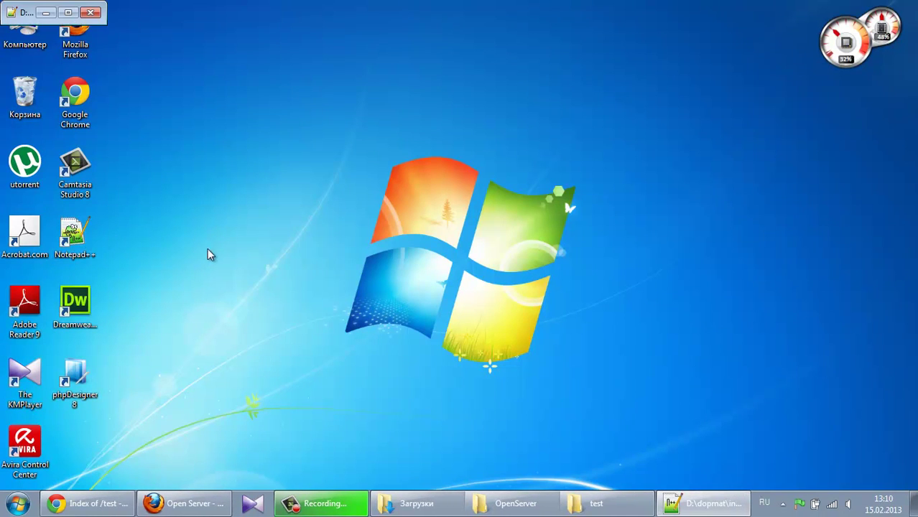
Launch Notepad++ with index.html and resize it to a centred window
double_click(11, 16)
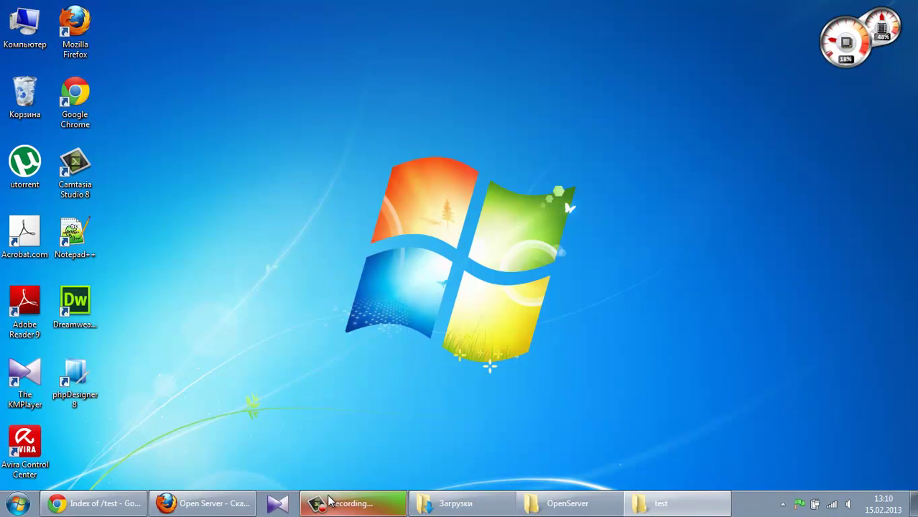
left_click(783, 505)
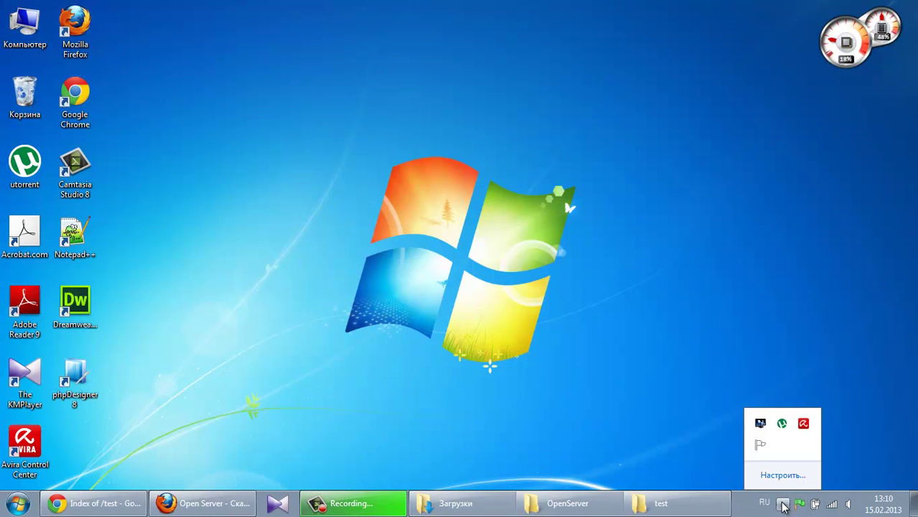
double_click(69, 241)
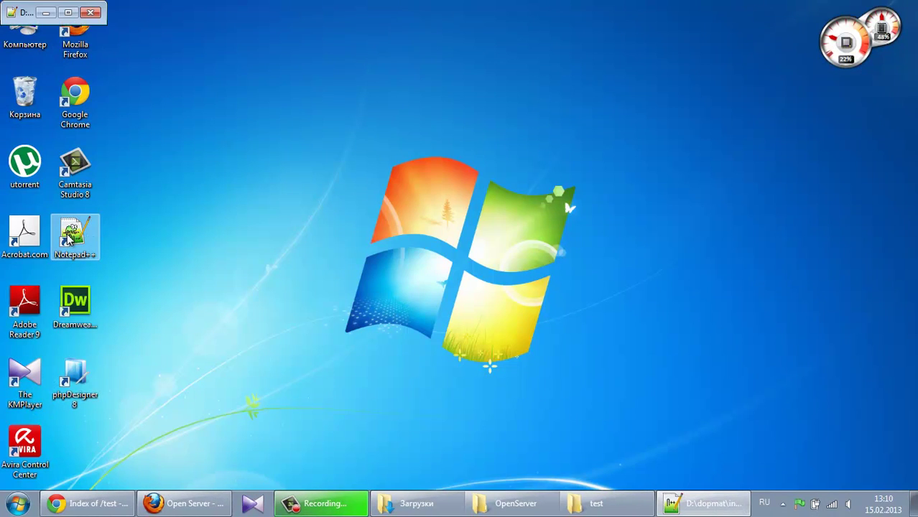
left_click(718, 510)
left_click(718, 510)
left_click(68, 13)
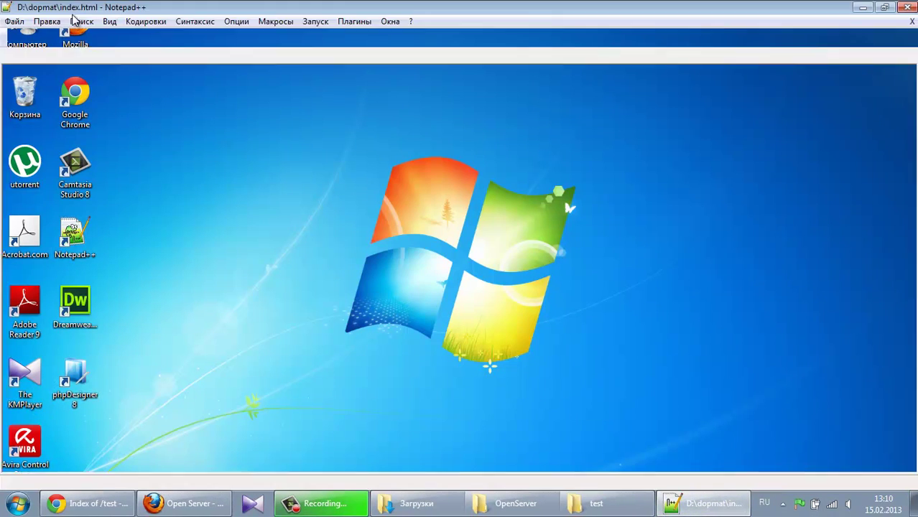
left_click(884, 7)
left_click_drag(102, 22, 586, 424)
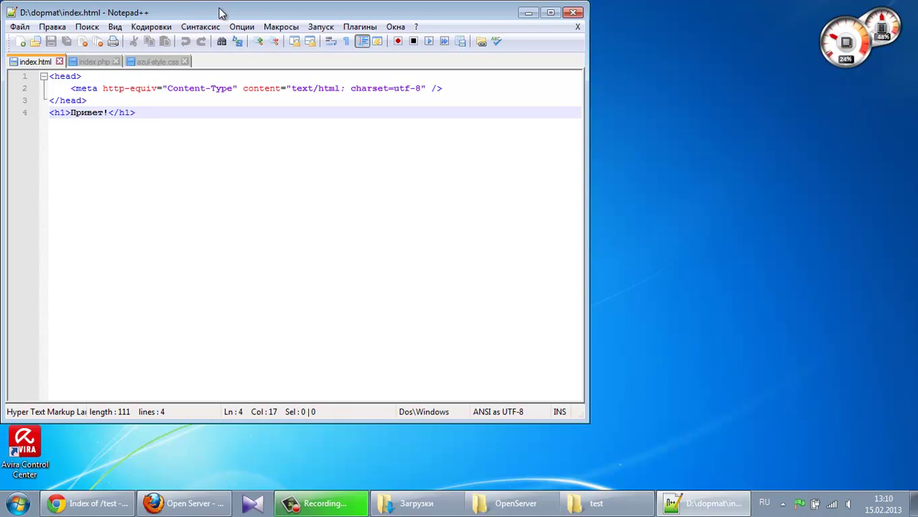
left_click_drag(219, 10, 421, 46)
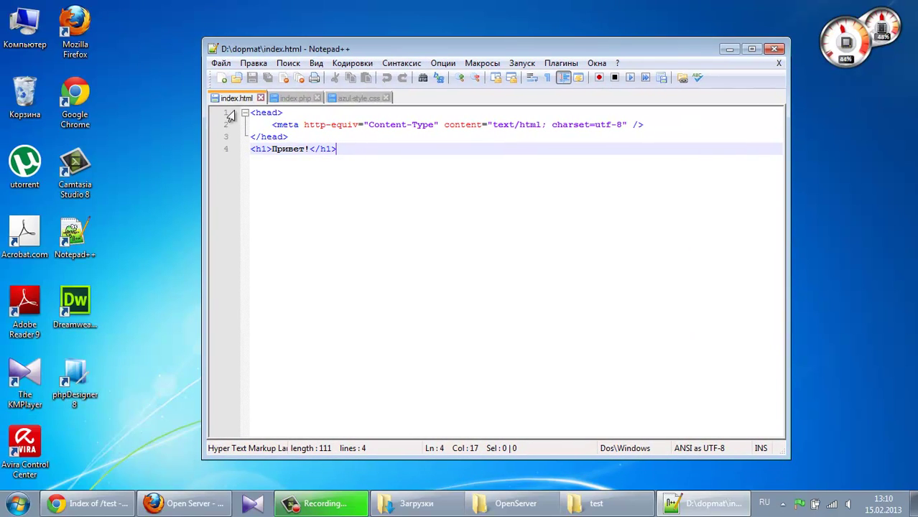
Save a copy of index.html into D:\OpenServer\domains\localhost\test
left_click(220, 63)
left_click(267, 153)
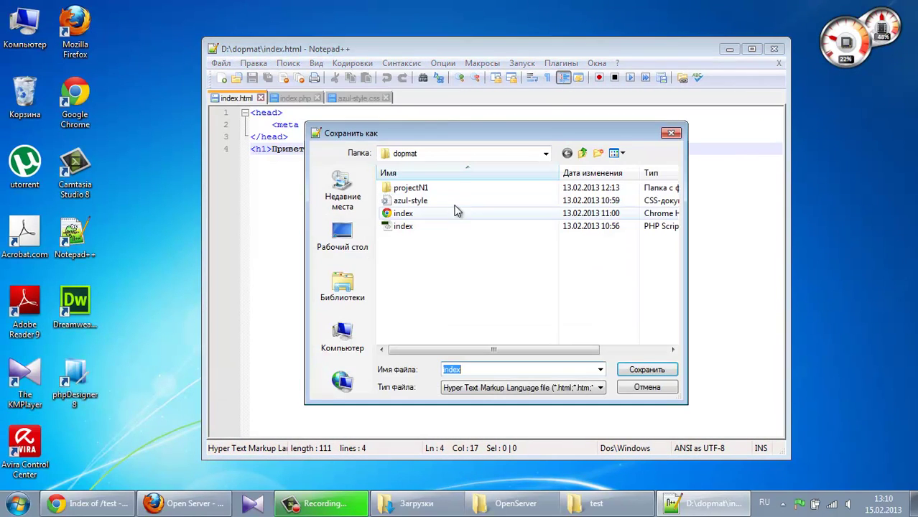
left_click(445, 153)
left_click(442, 253)
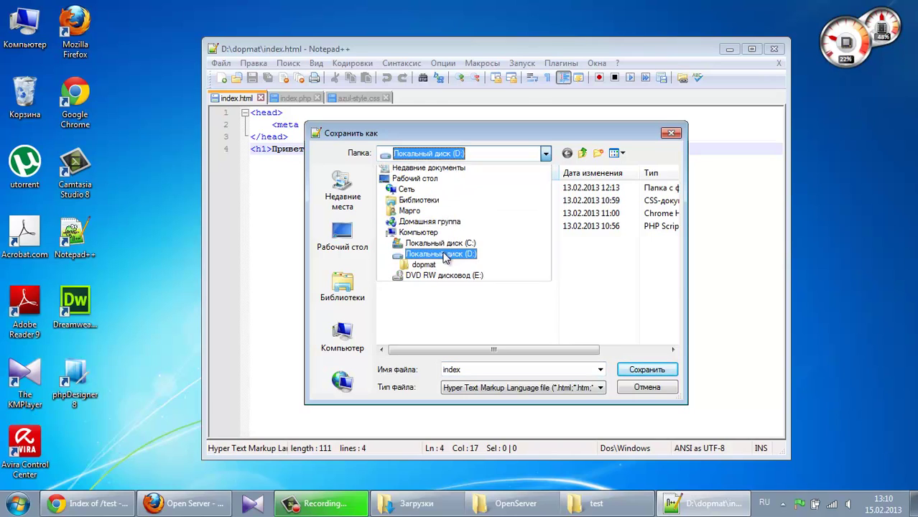
double_click(418, 214)
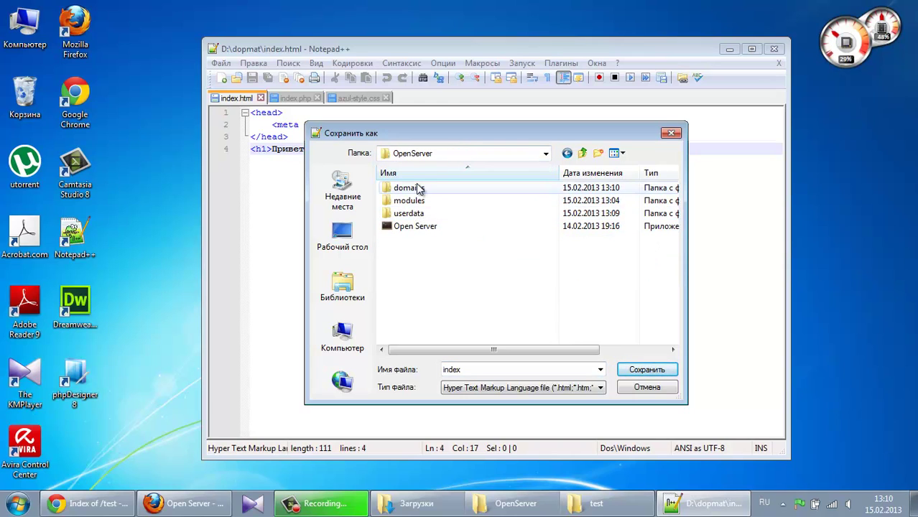
double_click(404, 187)
double_click(414, 189)
double_click(412, 188)
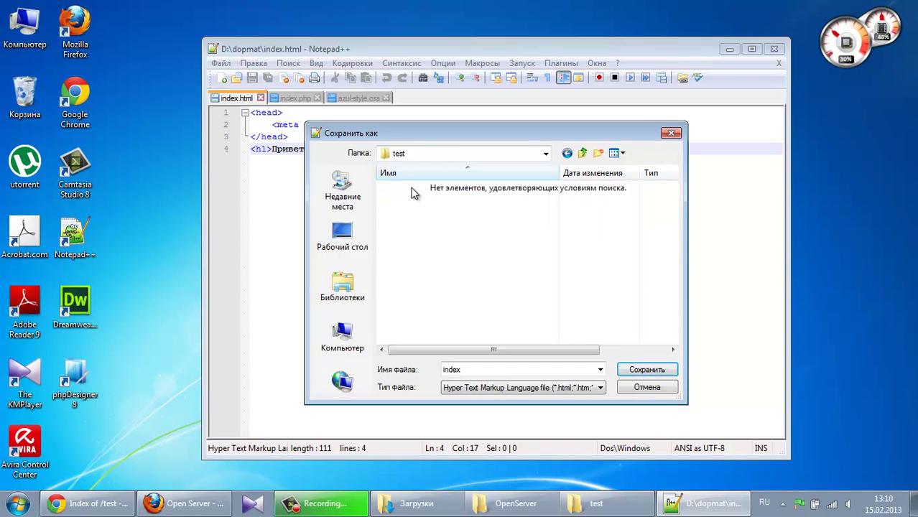
left_click(664, 369)
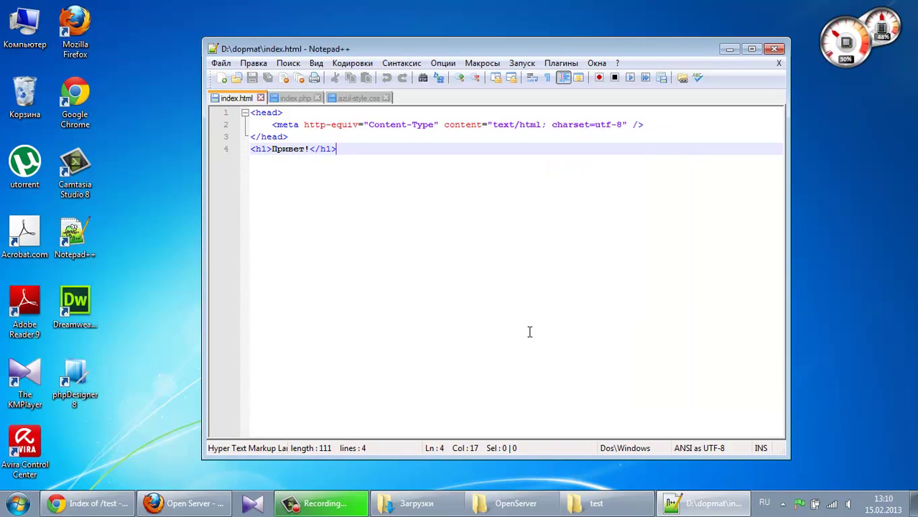
left_click(184, 503)
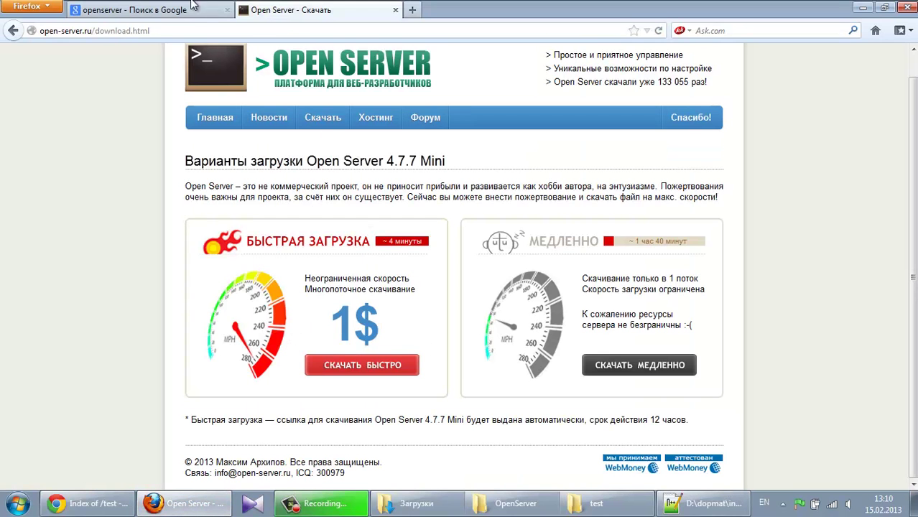
Minimize Firefox and reload the Index of /test listing in Chrome
left_click(862, 7)
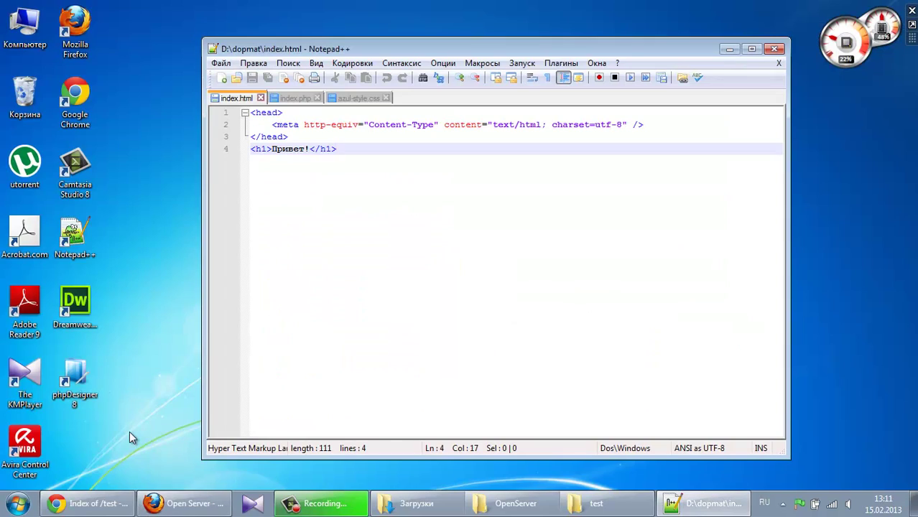
left_click(86, 503)
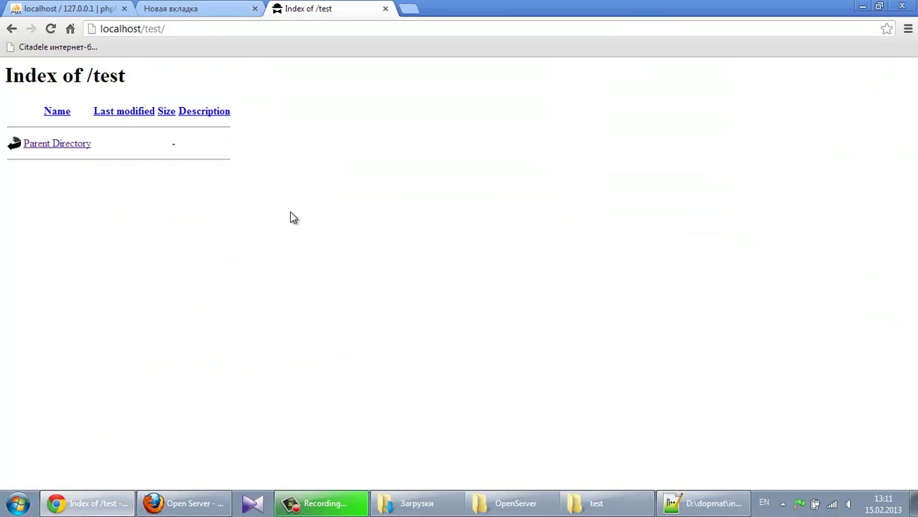
key("F5")
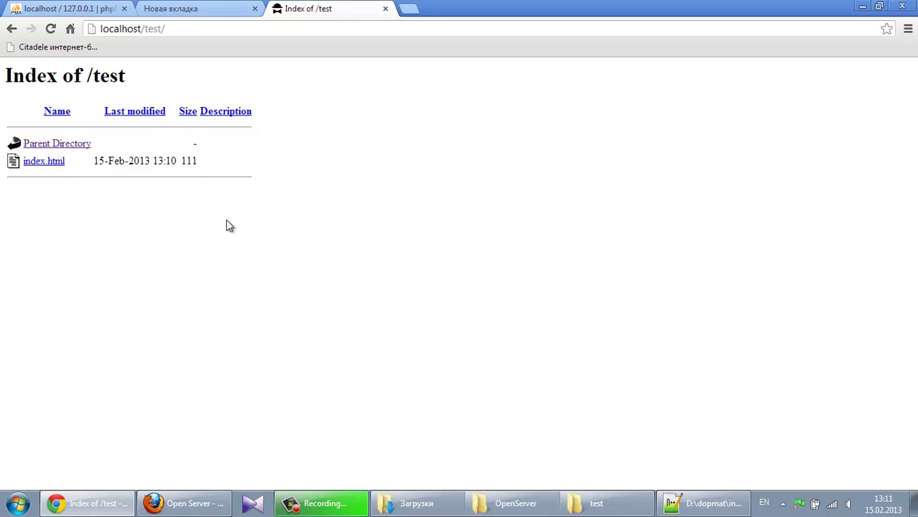
Restart Open Server, reload localhost/test/ to list index.html, and open the test folder
left_click(800, 505)
left_click(836, 347)
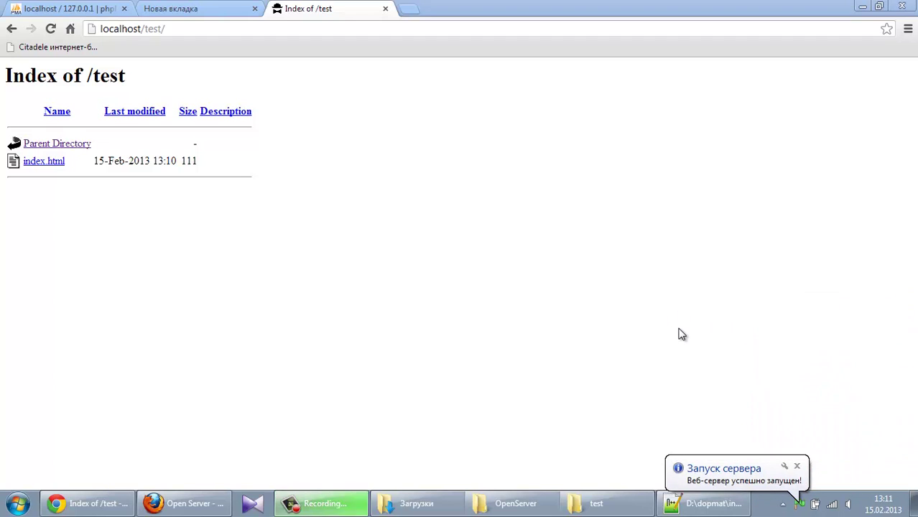
left_click(174, 29)
key("Return")
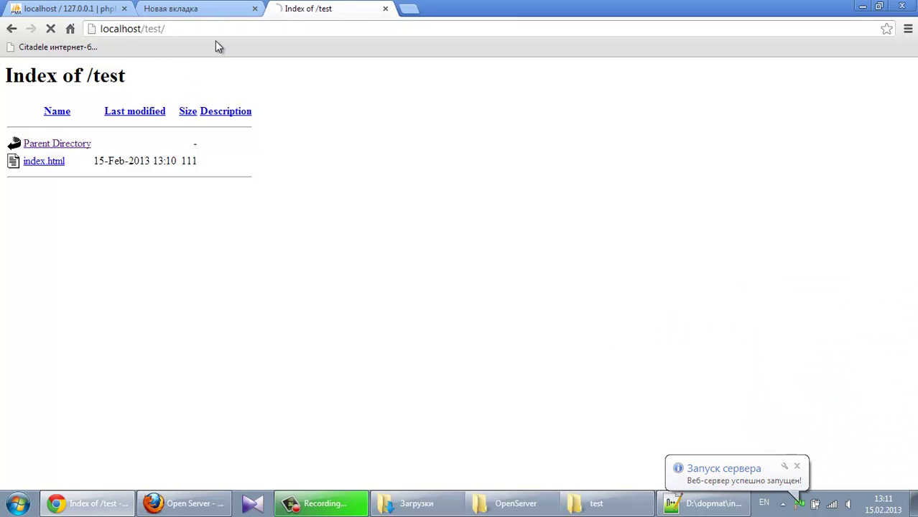
left_click(220, 34)
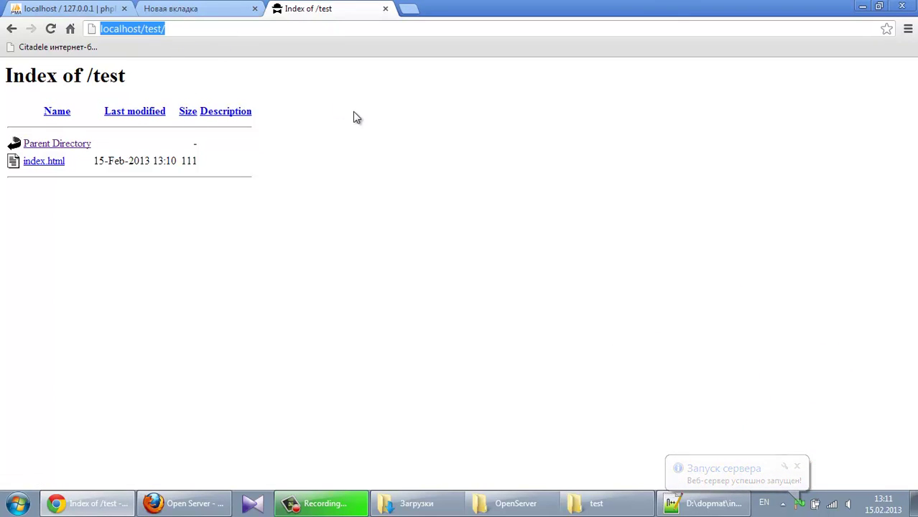
left_click(354, 111)
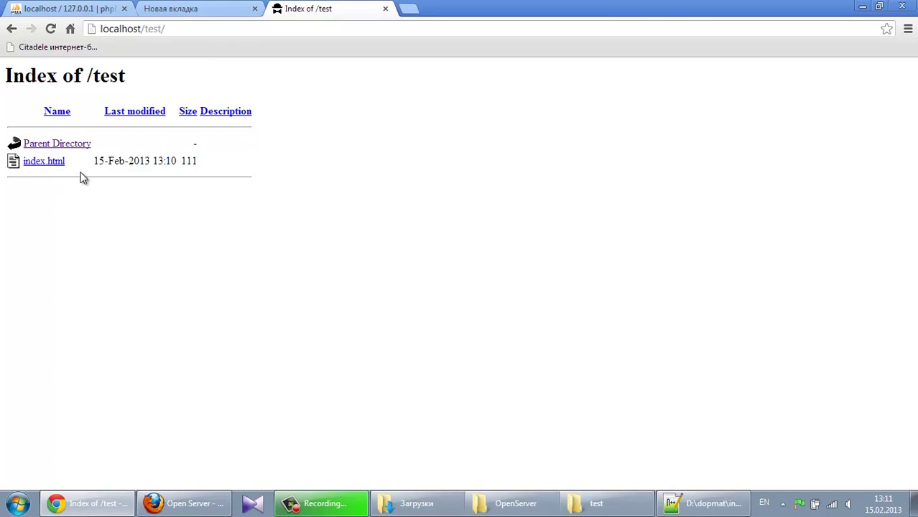
left_click(596, 503)
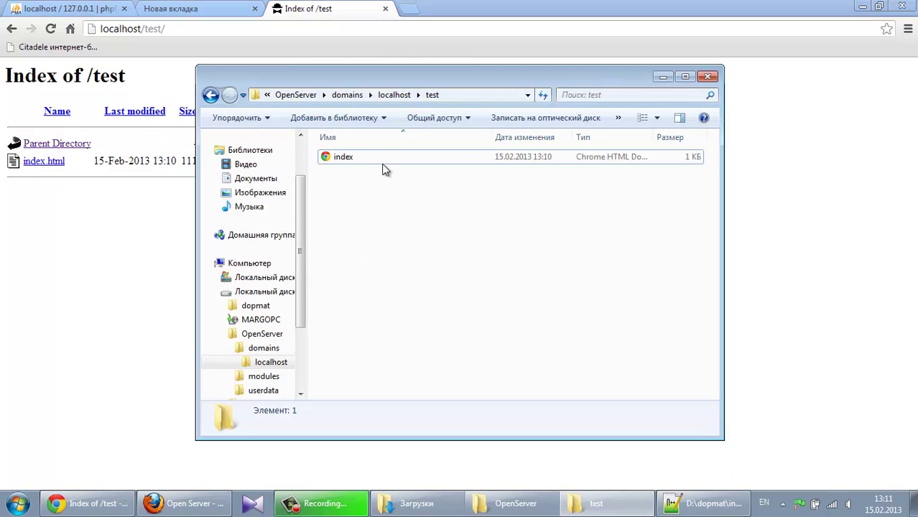
Open index.html from disk, then load localhost/test/index.html showing the Привет! heading
double_click(373, 156)
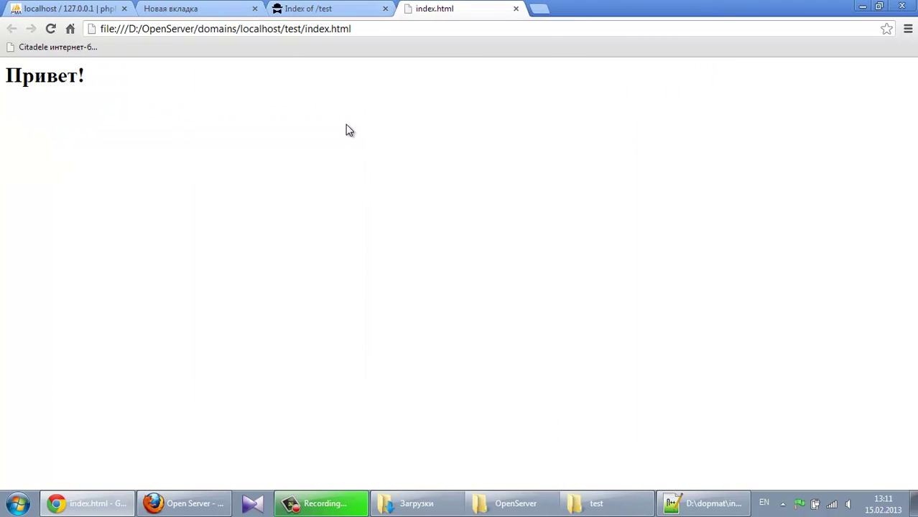
left_click(270, 13)
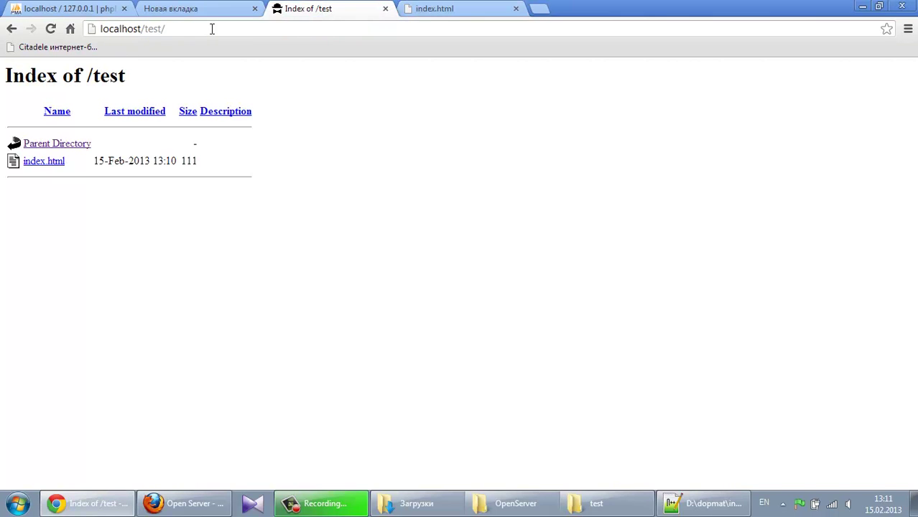
type("index.html")
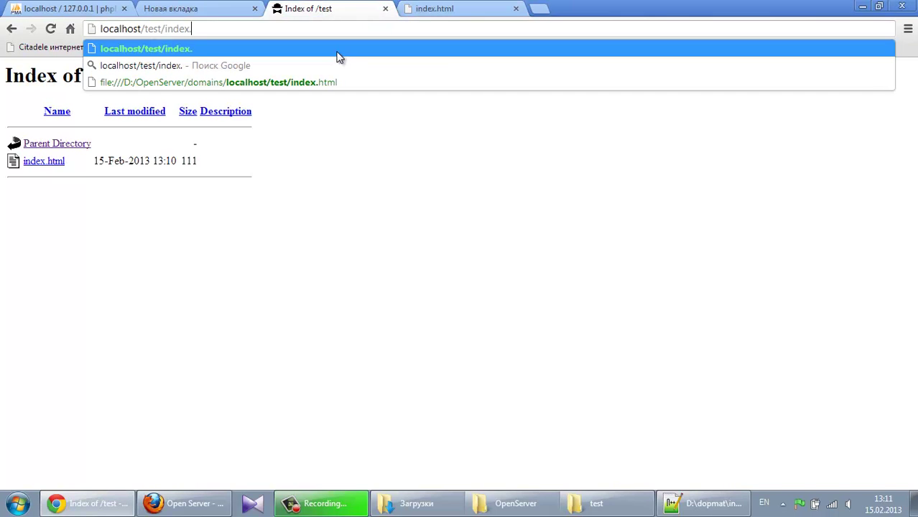
key("Return")
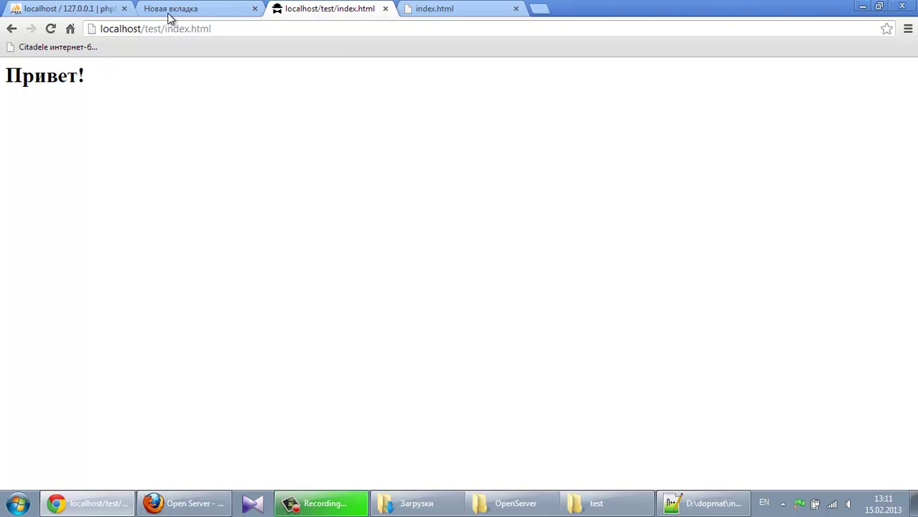
Check the index.html address, then bring the Notepad++ source window forward
left_click_drag(165, 29, 208, 29)
left_click(224, 28)
left_click(689, 503)
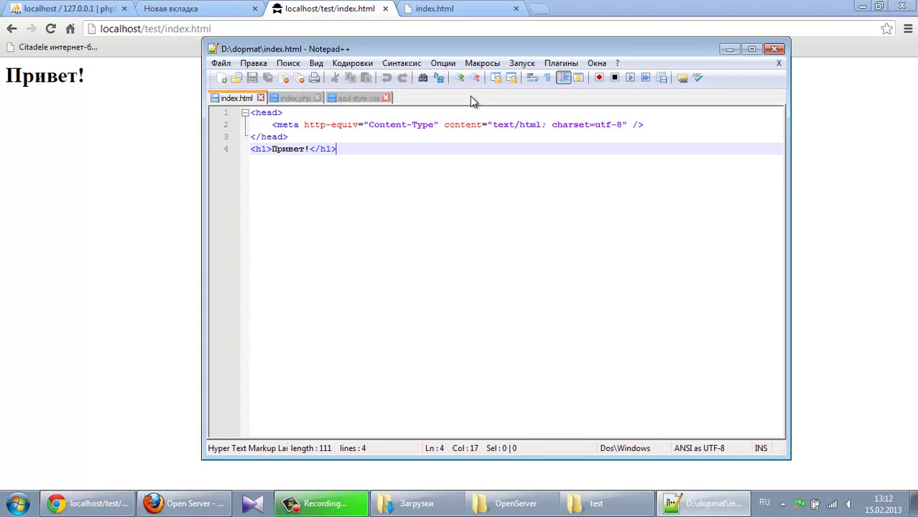